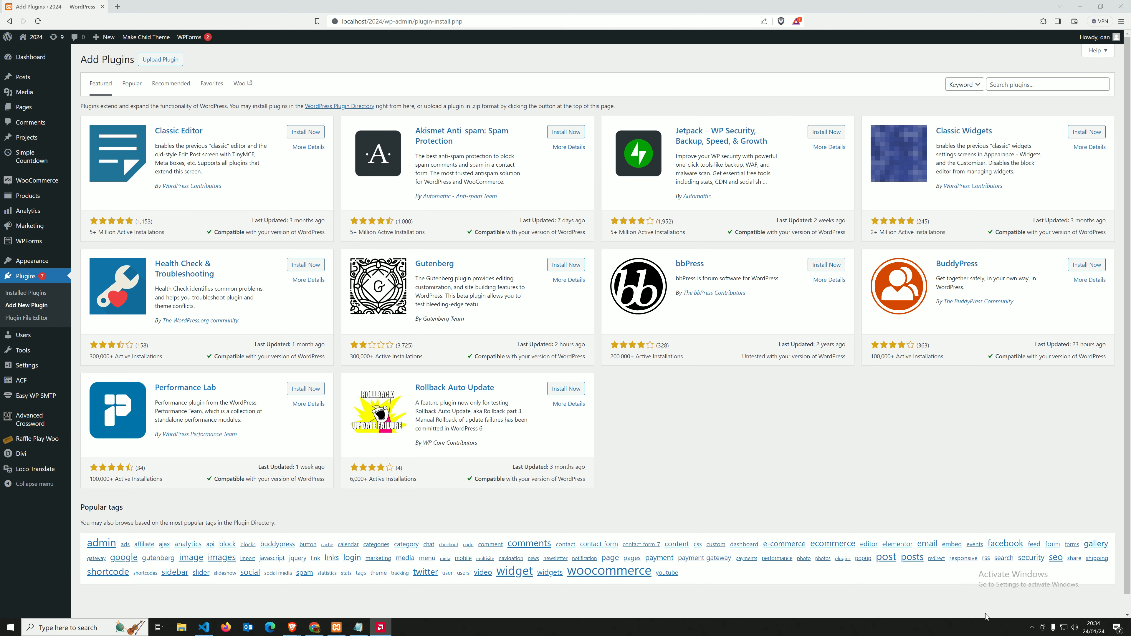
Switch to the demo user's Raffle Play Woo window and look through its ticket list and general raffle settings
mouse_move(294, 629)
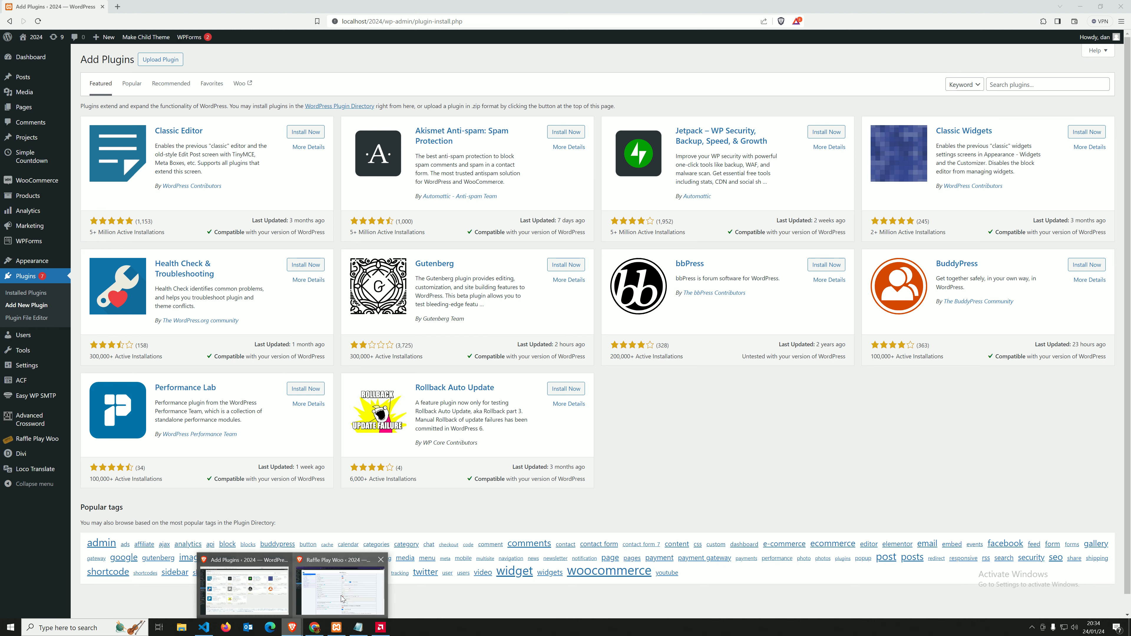
click(343, 598)
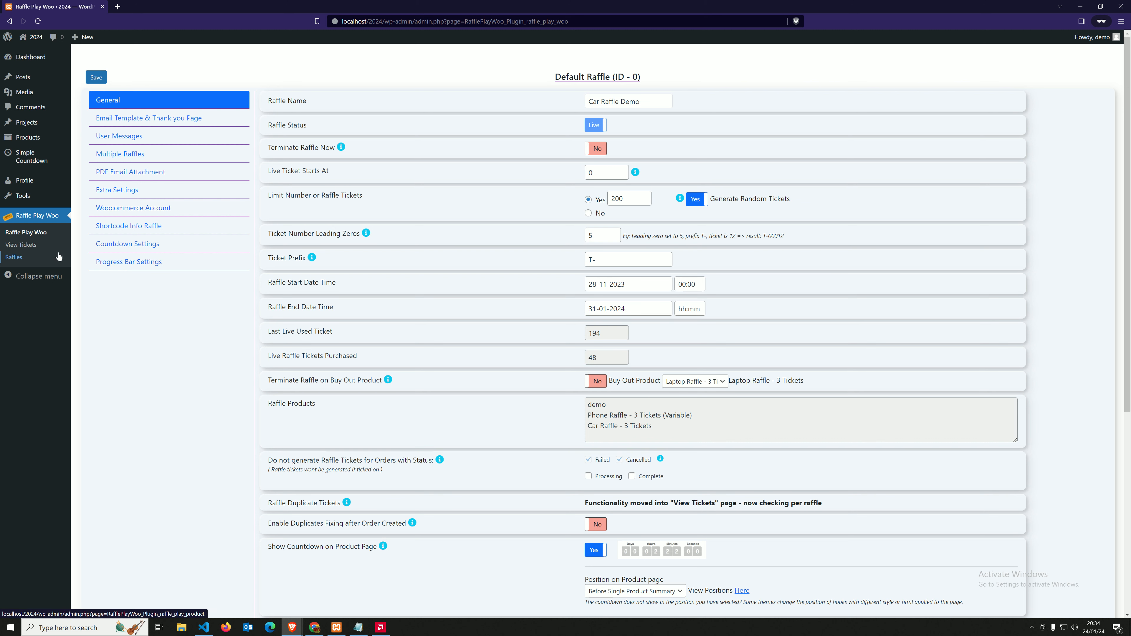
click(31, 246)
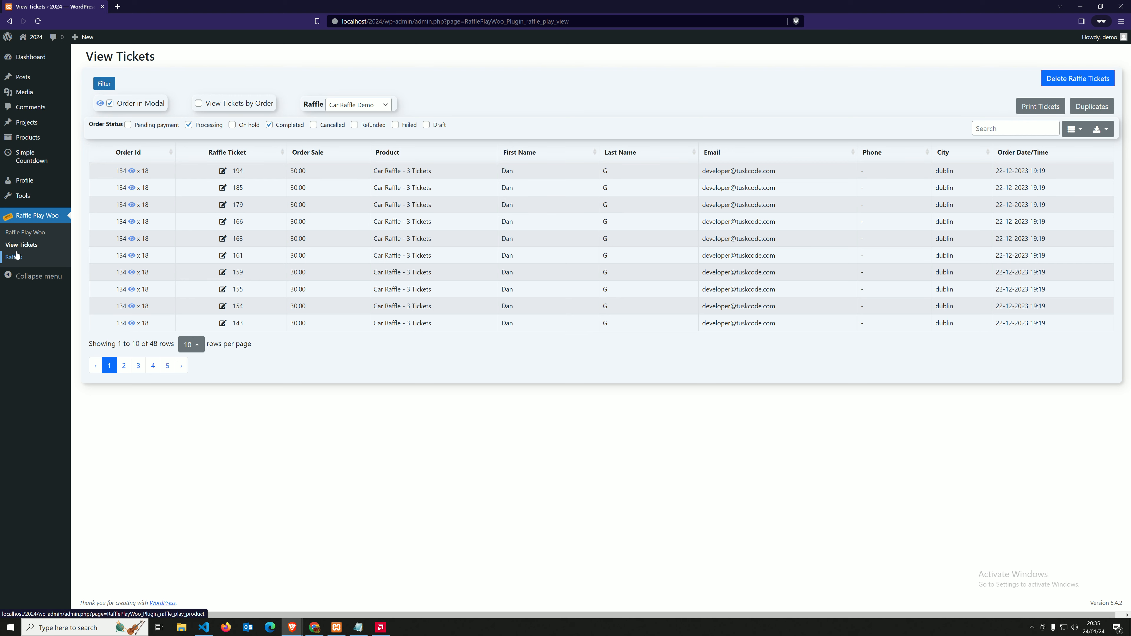
click(23, 232)
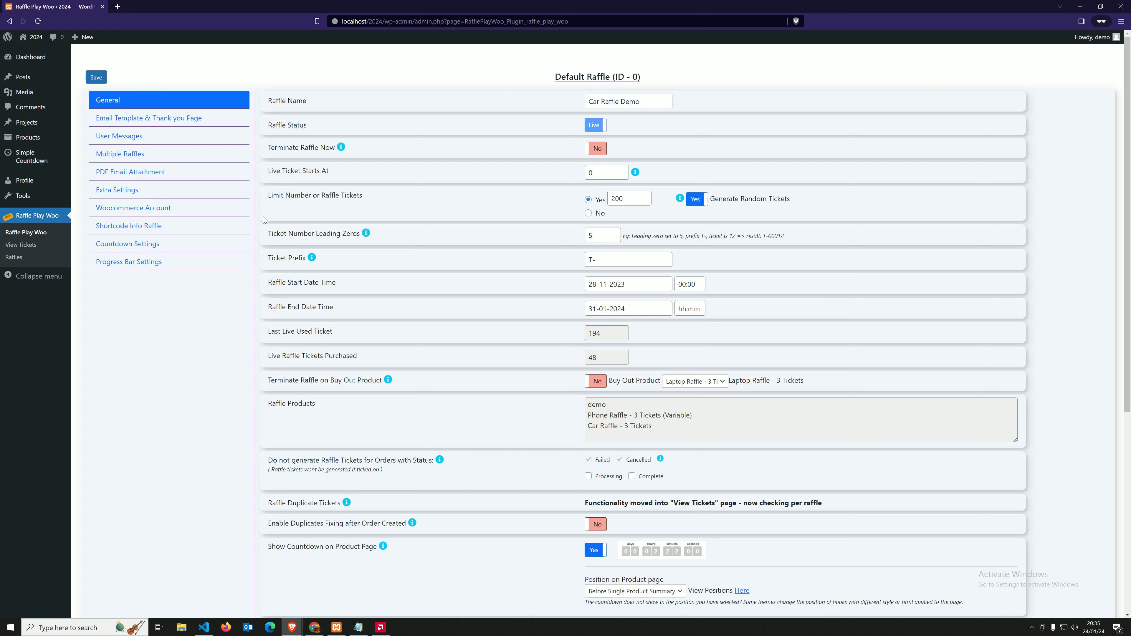
Check the raffle capability names in the access.txt note, and return to the administrator's Add Plugins page
click(358, 627)
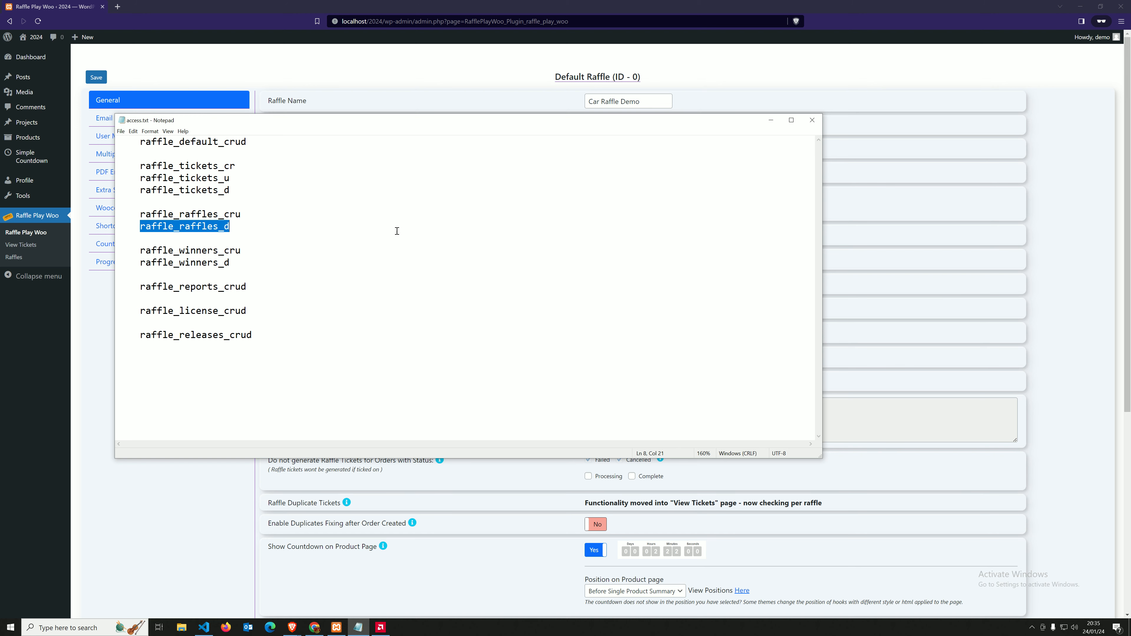
click(107, 314)
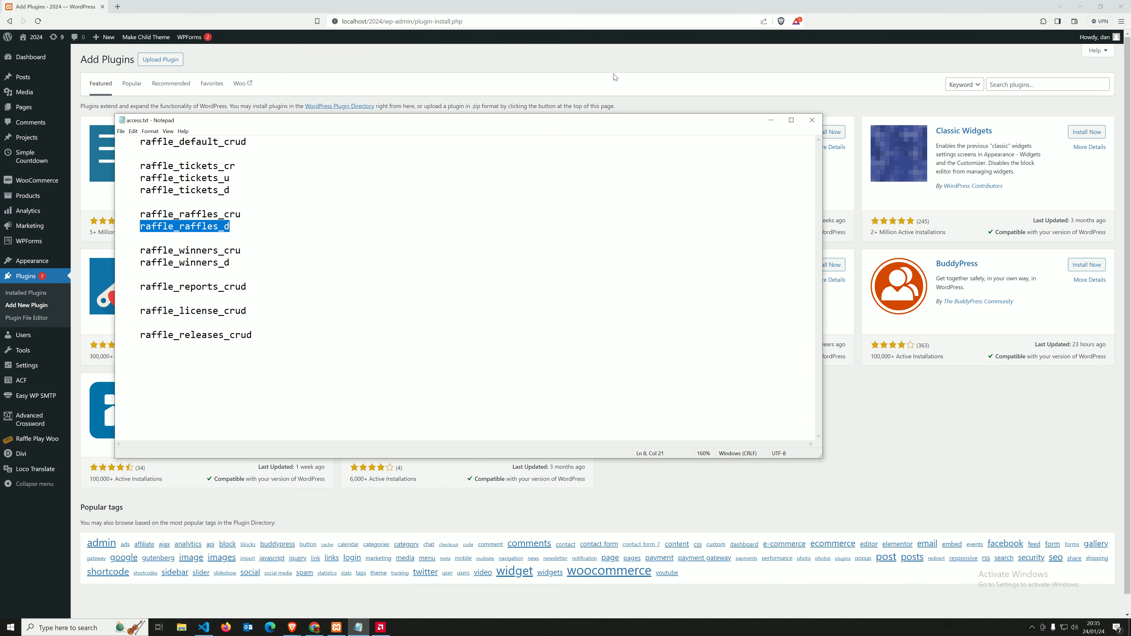
click(771, 119)
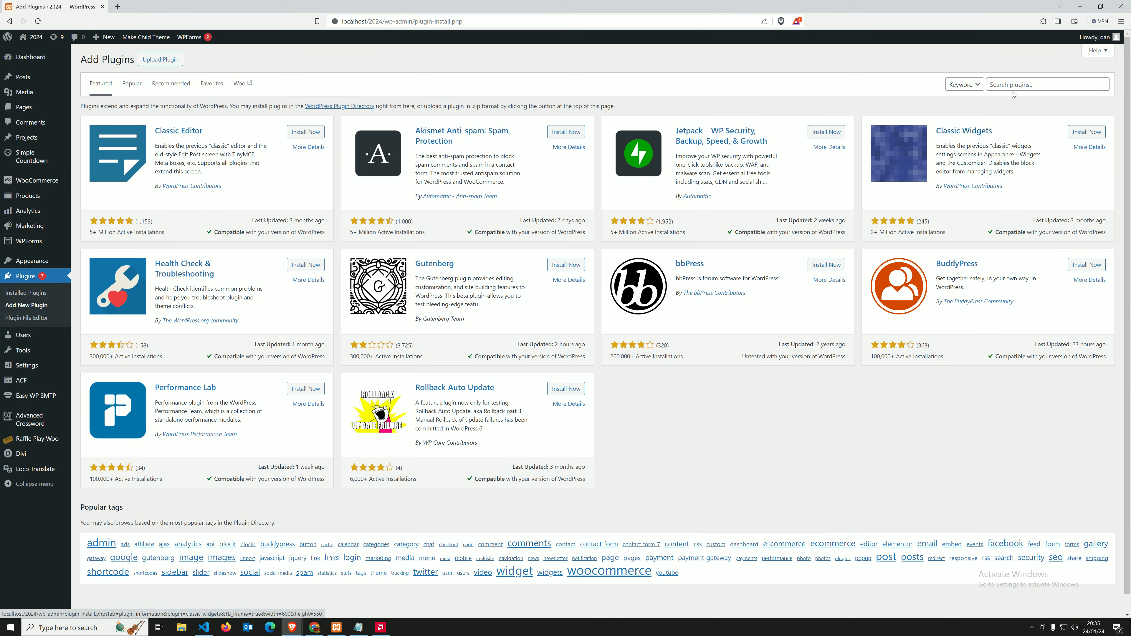
Search the plugin directory for "user roles" to find the User Role Editor plugin
click(1027, 91)
text(user ro)
click(1042, 104)
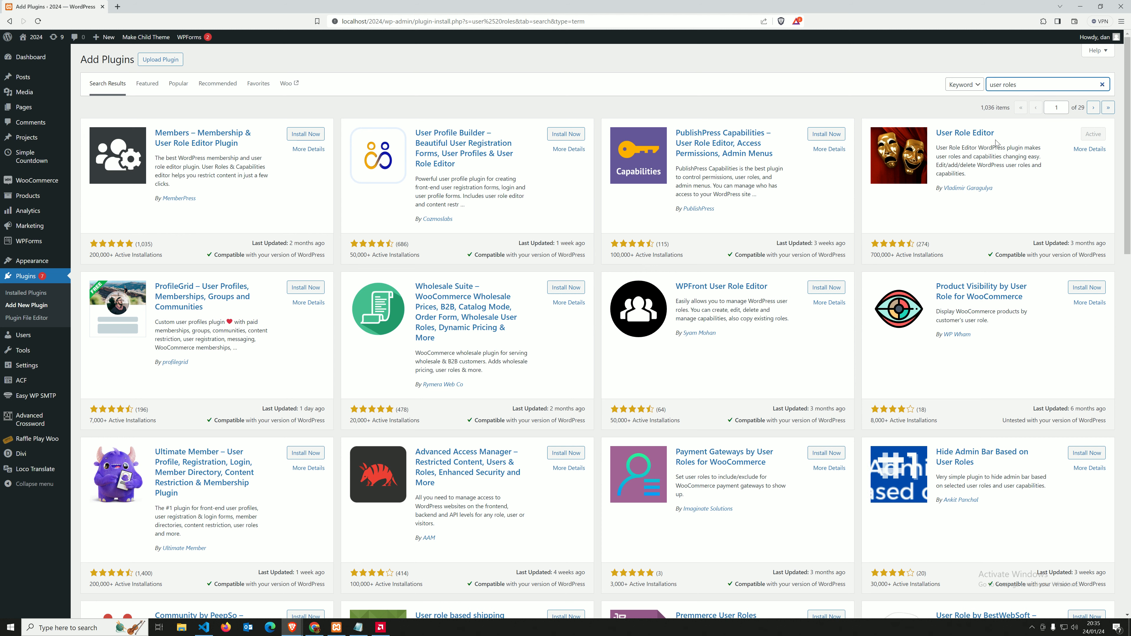
click(592, 104)
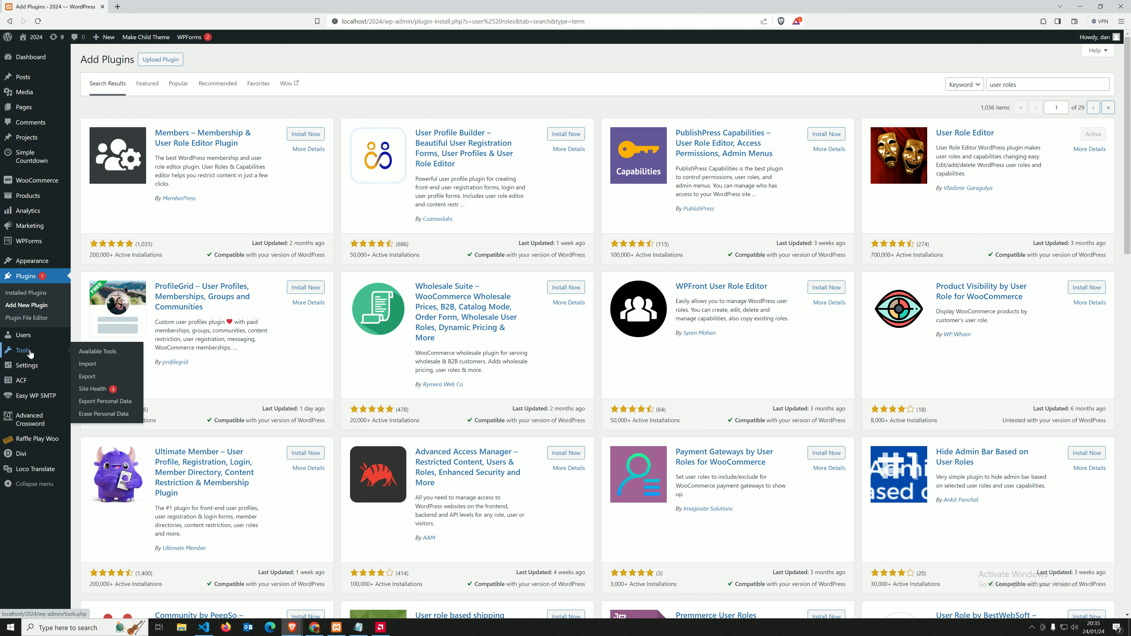
In User Role Editor, filter the capabilities by "raffle" and select the Author role
mouse_move(34, 340)
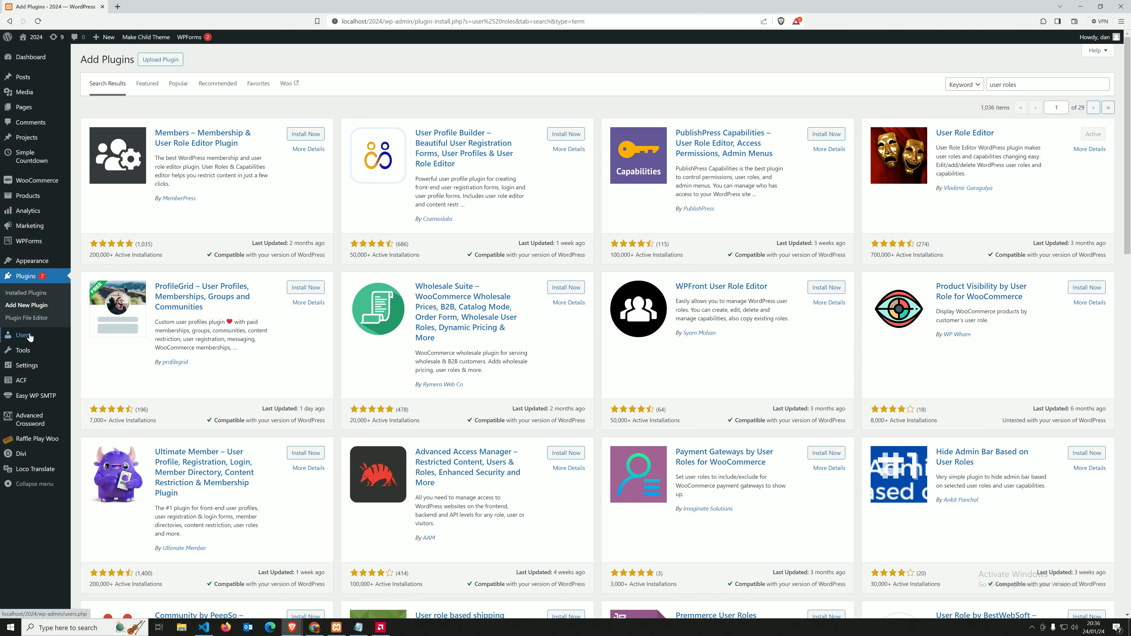
click(101, 374)
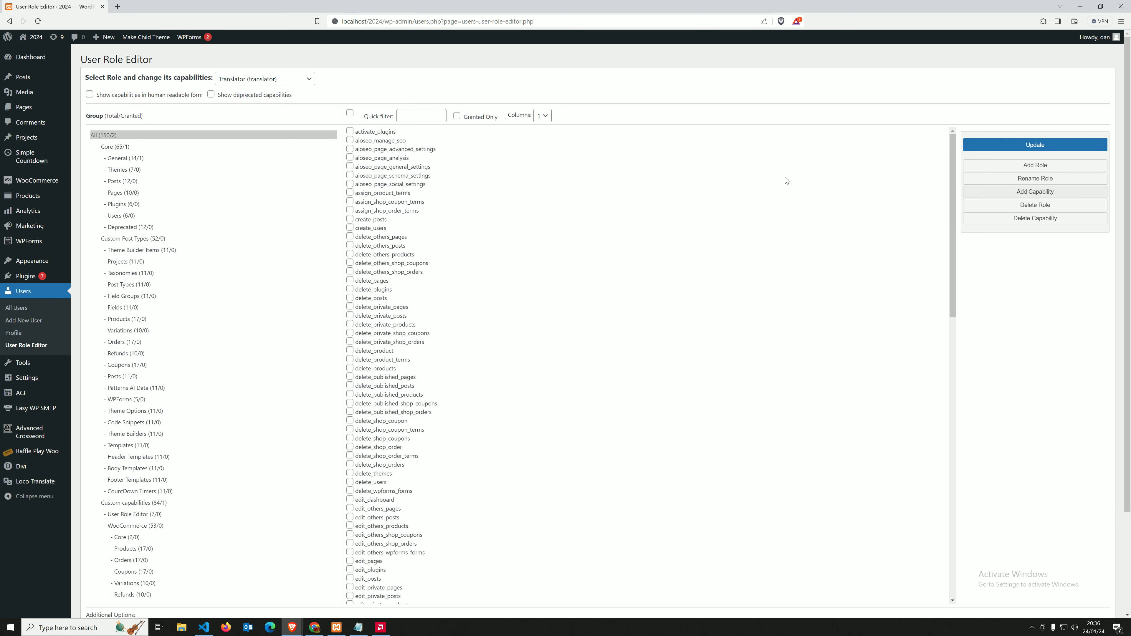
click(421, 117)
text(raffle)
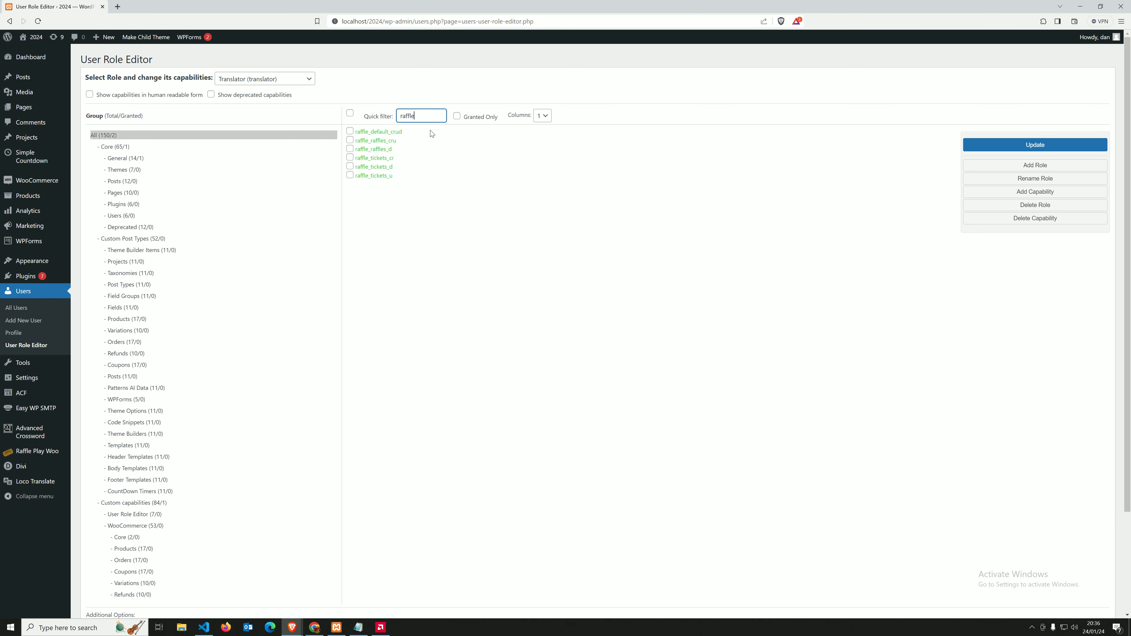
click(287, 81)
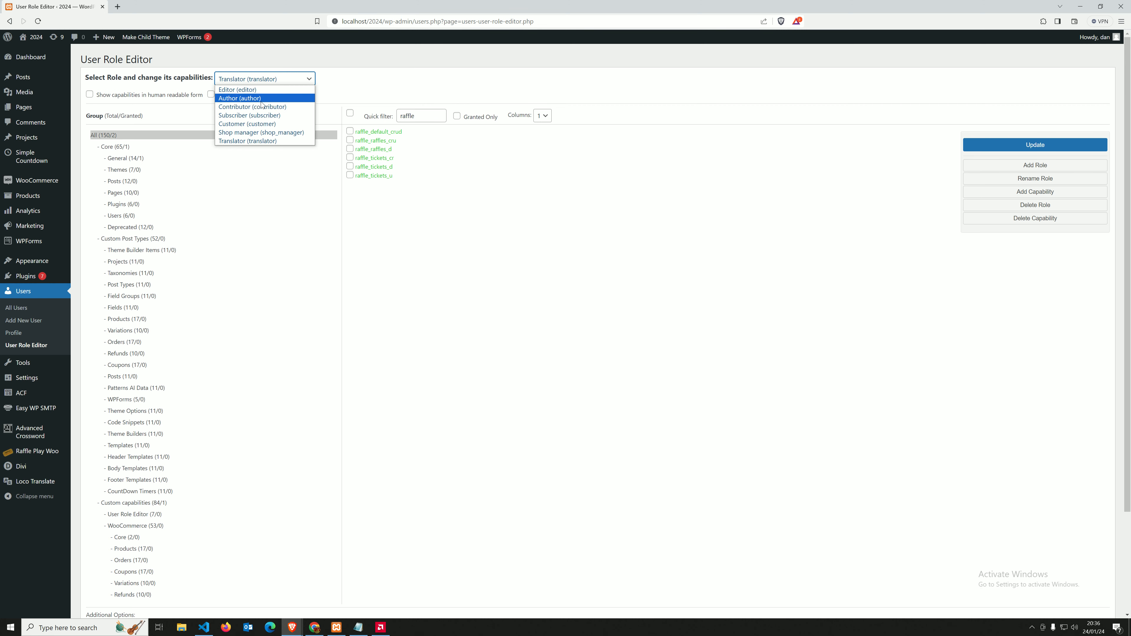
click(261, 99)
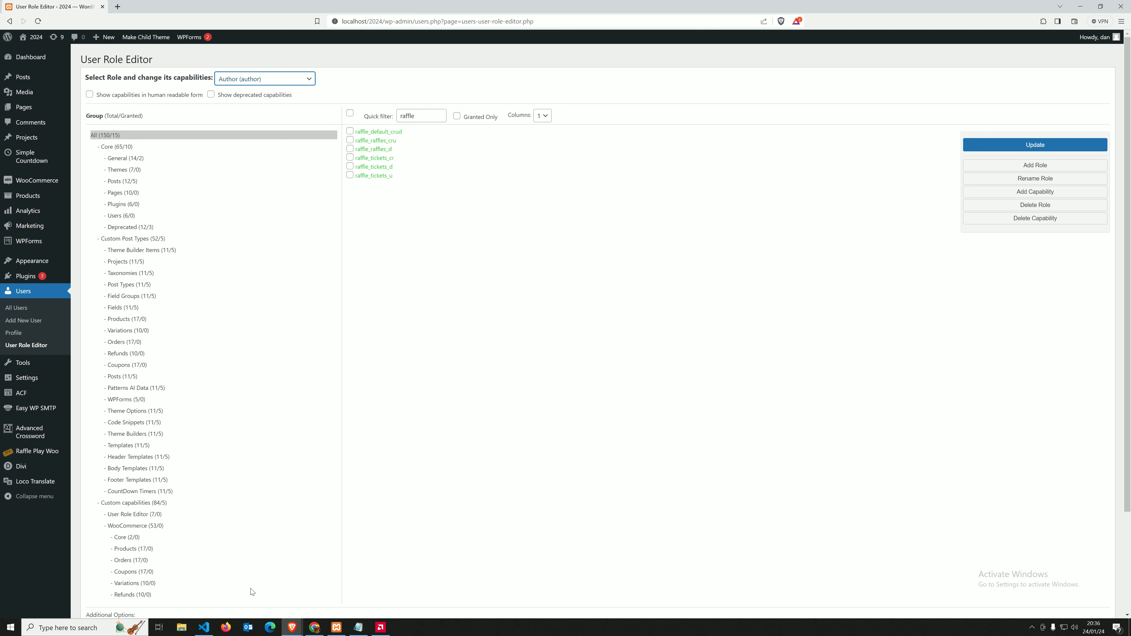
Bring up the access.txt note and examine the raffle_default_crud capability
click(358, 627)
click(304, 223)
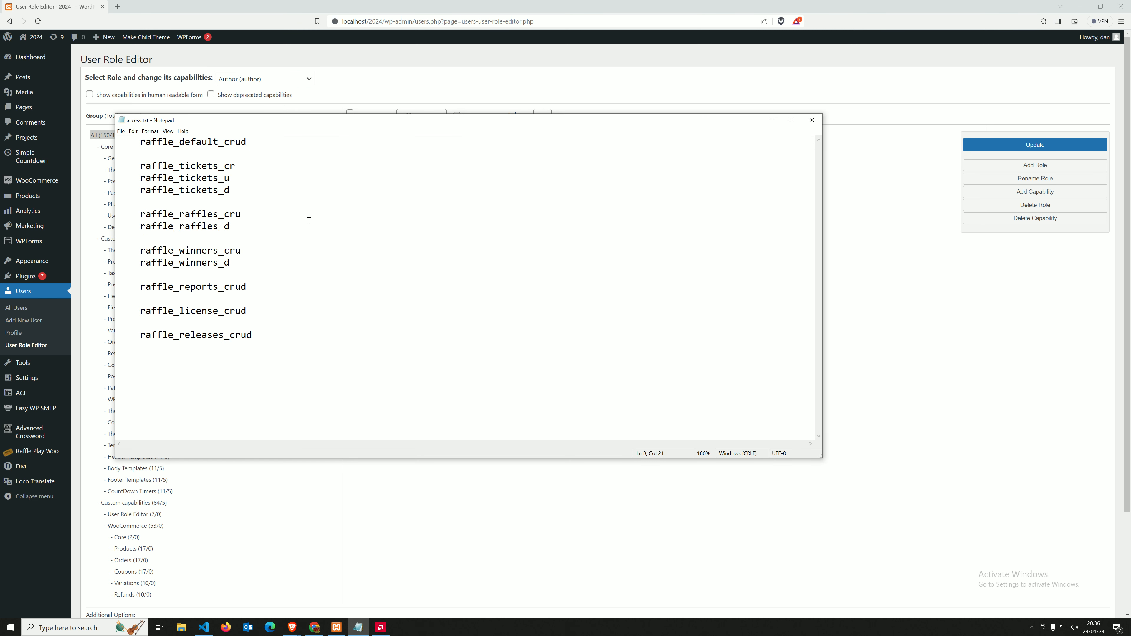
drag(179, 142, 225, 146)
click(223, 151)
drag(248, 143, 226, 146)
click(252, 156)
drag(245, 141, 244, 147)
click(242, 160)
Examine the ticket capabilities raffle_tickets_cr, raffle_tickets_u and raffle_tickets_d in the note
drag(179, 166, 227, 167)
click(232, 178)
click(235, 166)
drag(235, 166, 142, 169)
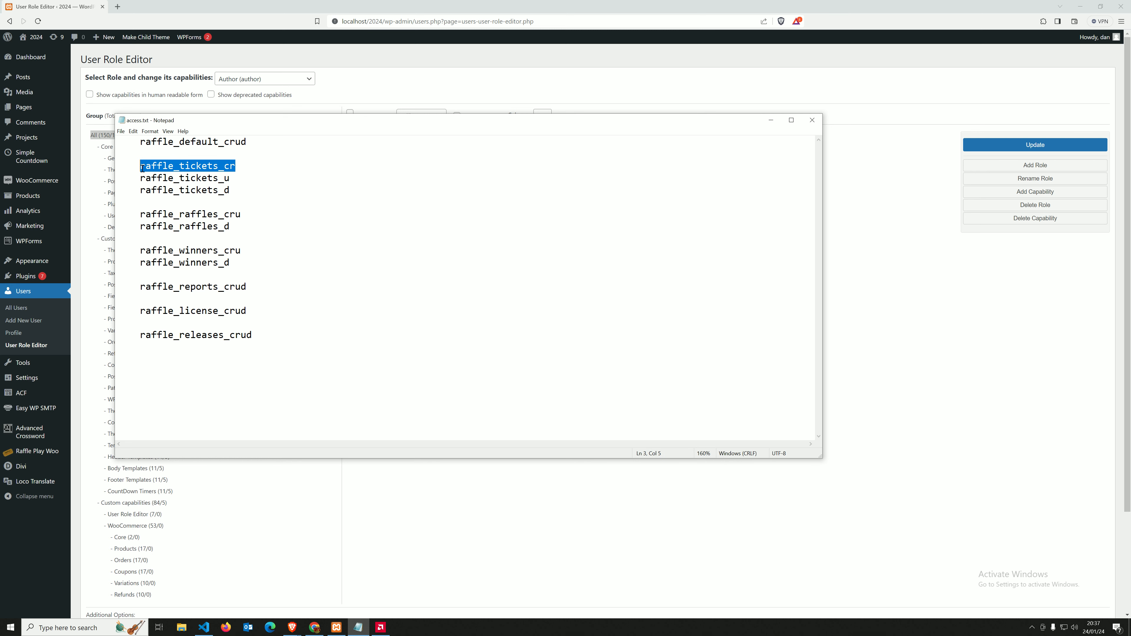
click(234, 179)
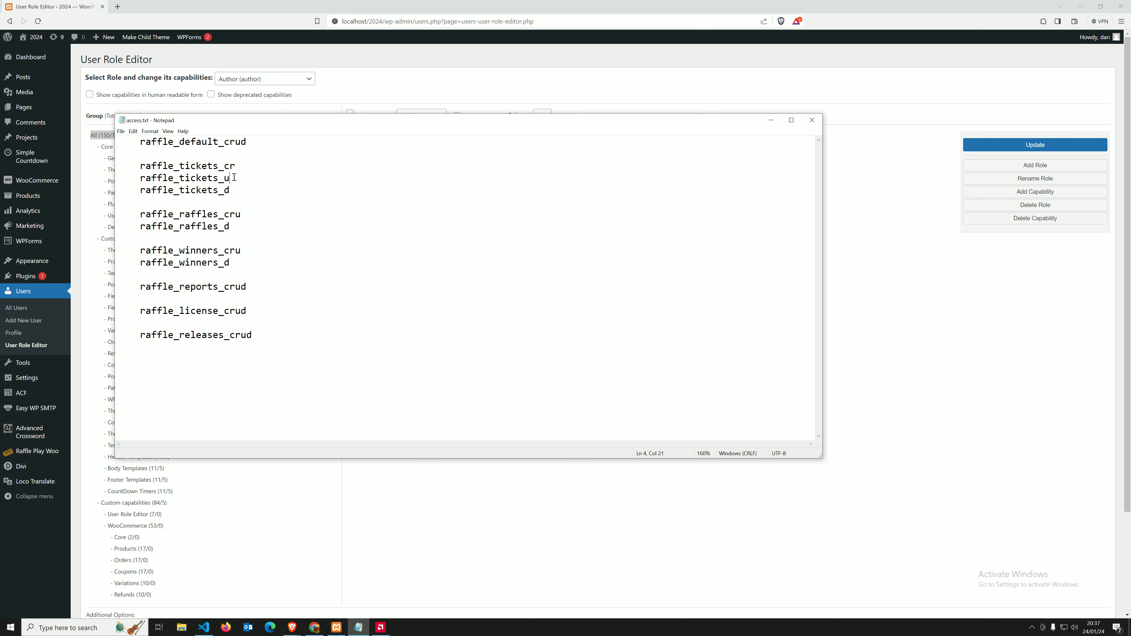
drag(229, 178, 138, 183)
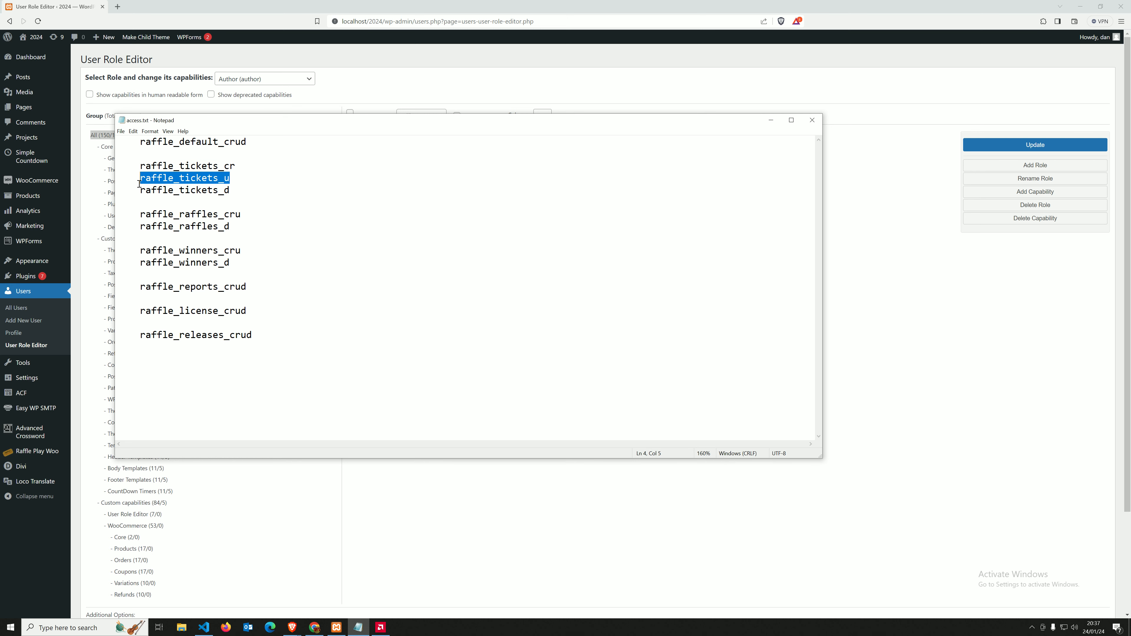
click(224, 178)
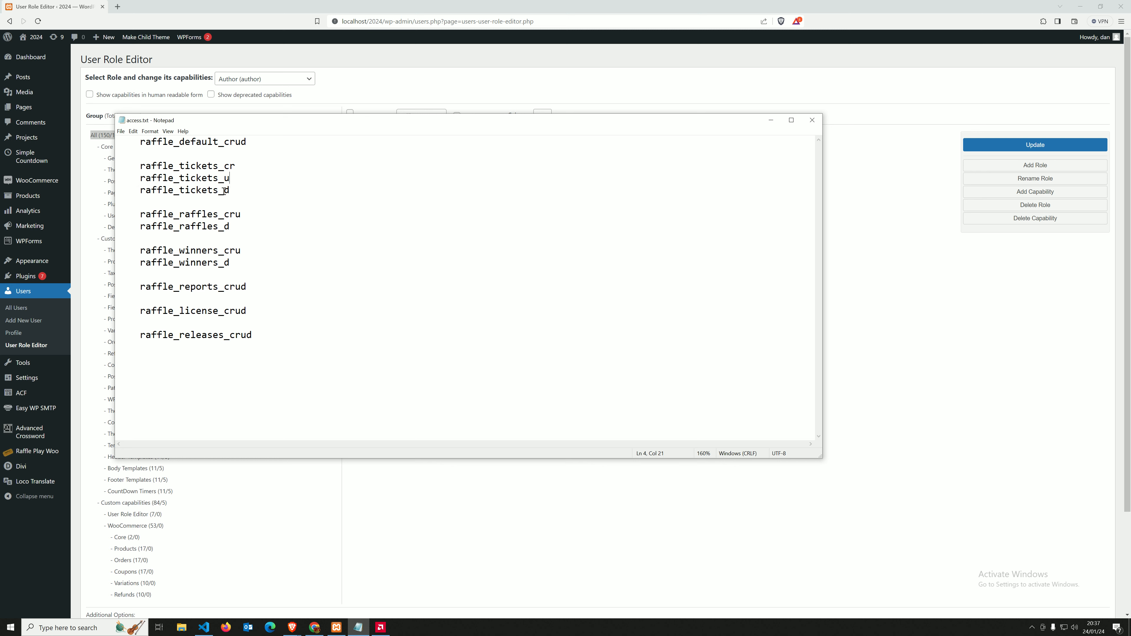
drag(230, 190, 112, 167)
drag(230, 191, 124, 166)
click(256, 182)
Examine the raffle management capabilities raffle_raffles_cru and raffle_raffles_d in the note
drag(235, 227, 112, 226)
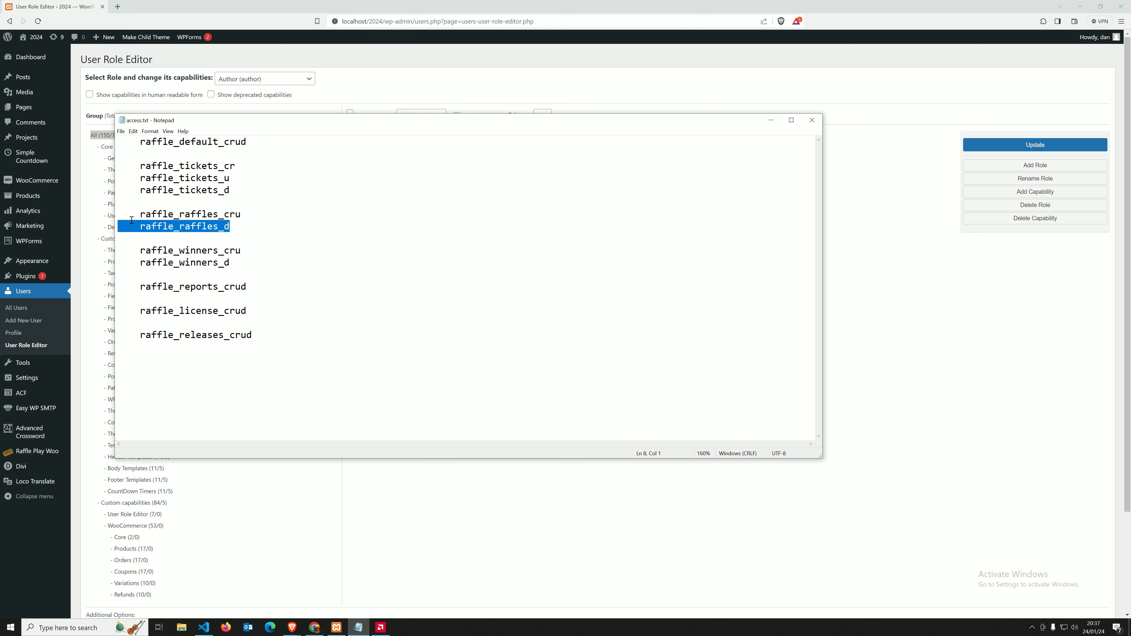
click(281, 214)
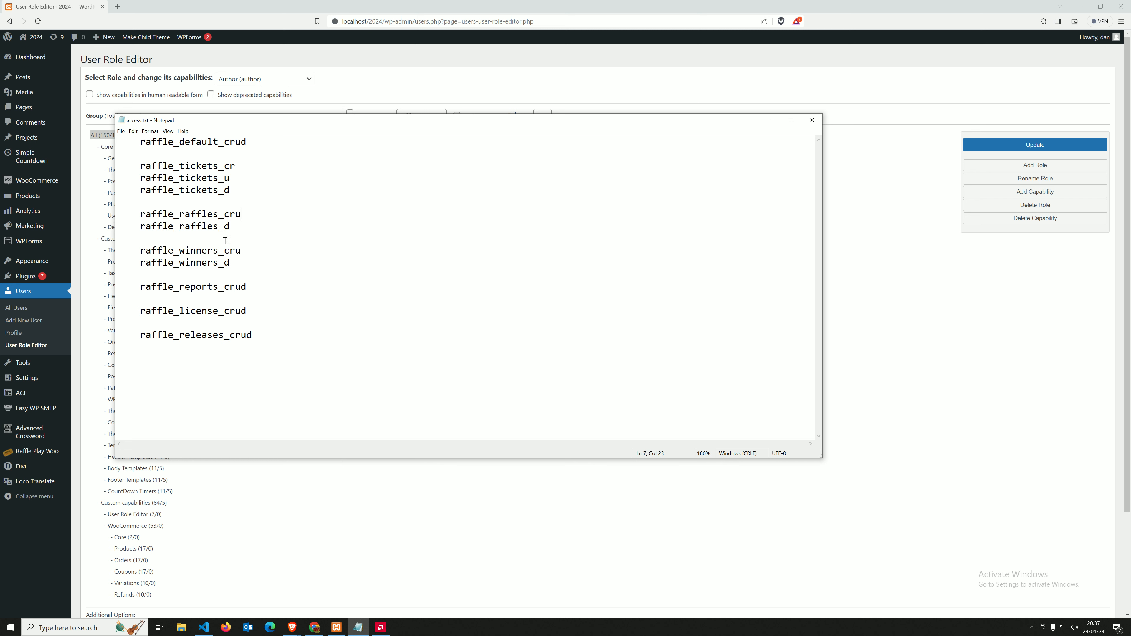
drag(237, 227, 100, 217)
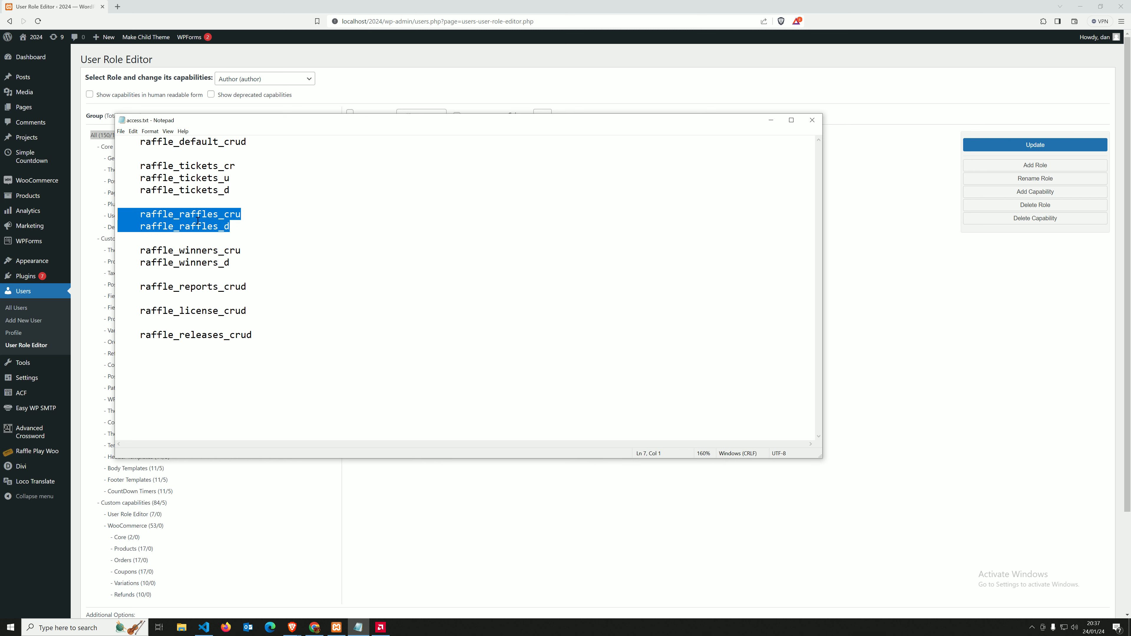
click(186, 214)
click(233, 215)
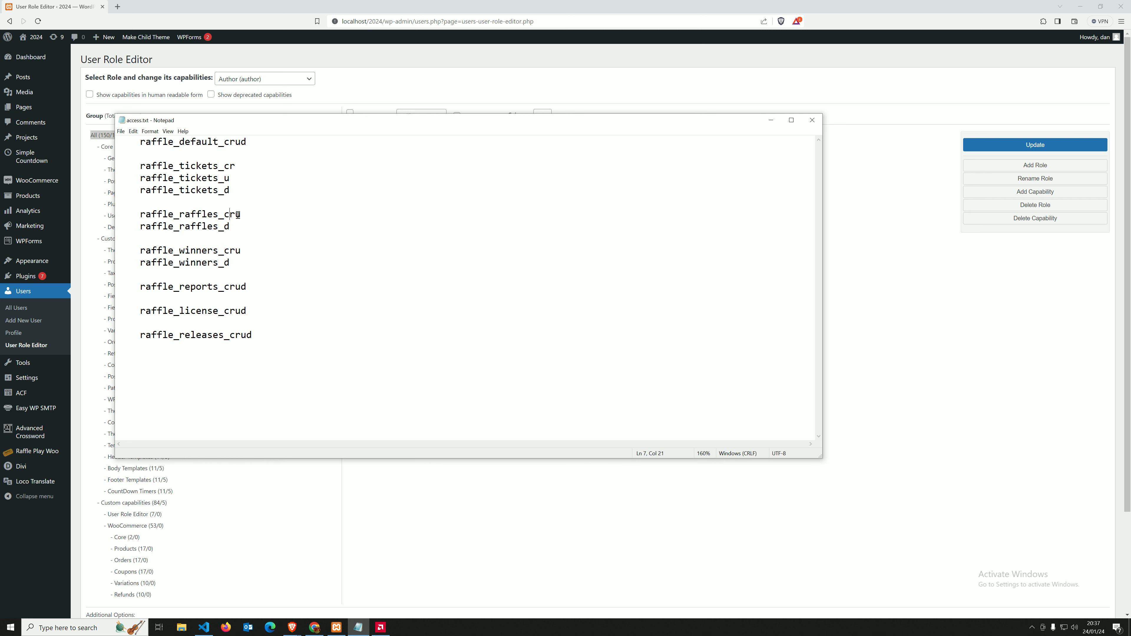
drag(225, 215, 242, 215)
click(243, 215)
drag(148, 234, 141, 230)
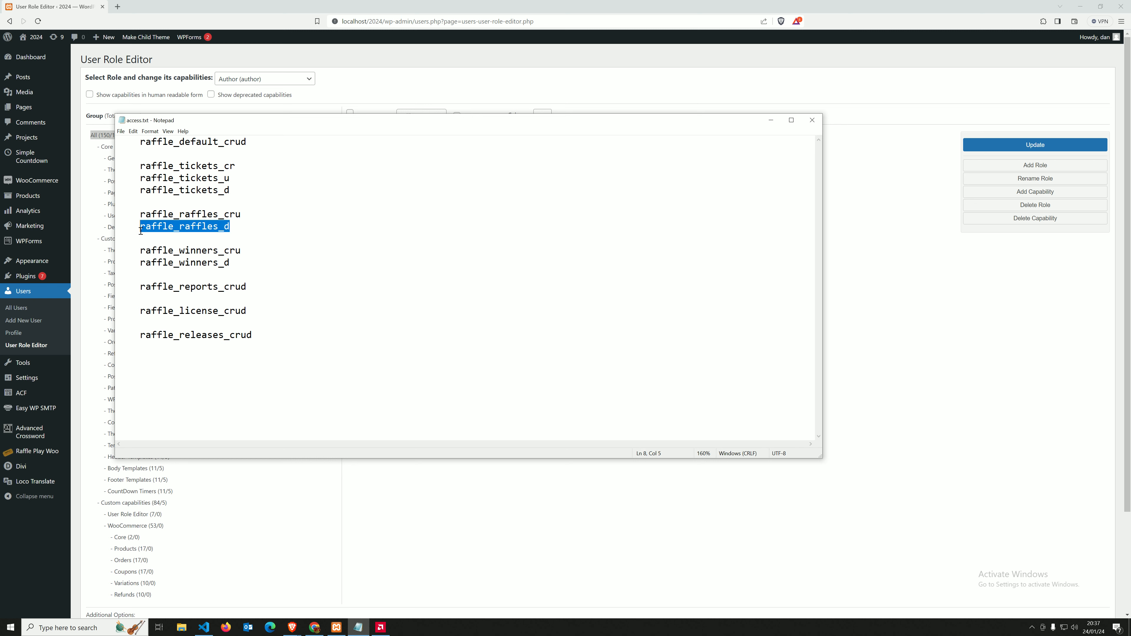
click(267, 236)
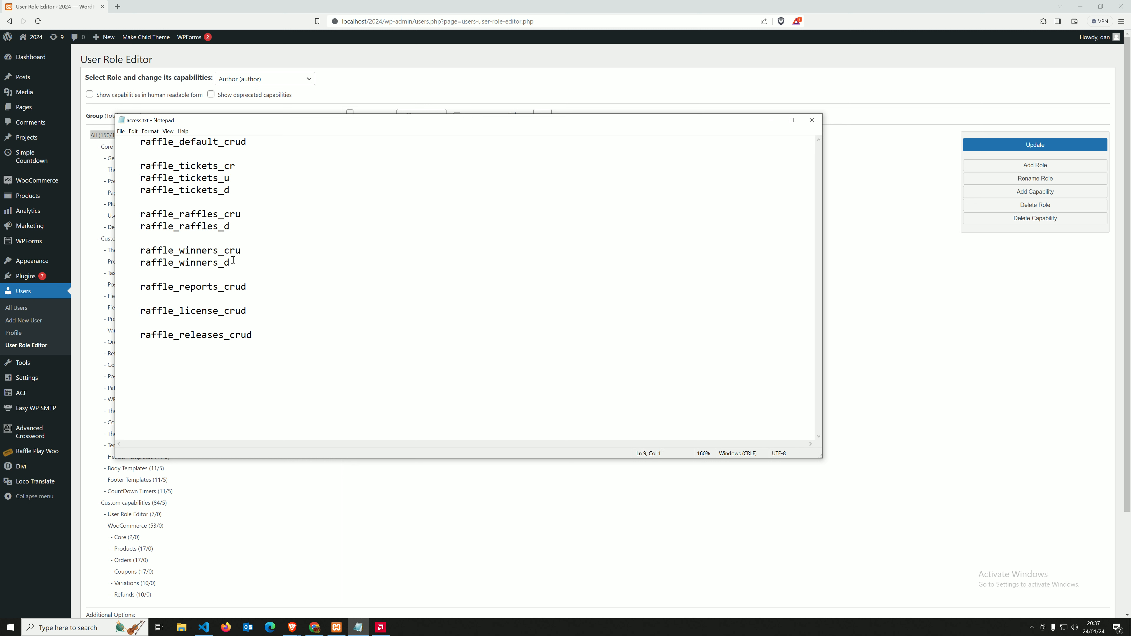
Go through the winners, reports, license and releases capabilities in the note, and return to the role editor
double_click(233, 252)
click(228, 262)
drag(247, 287, 134, 287)
drag(247, 311, 133, 313)
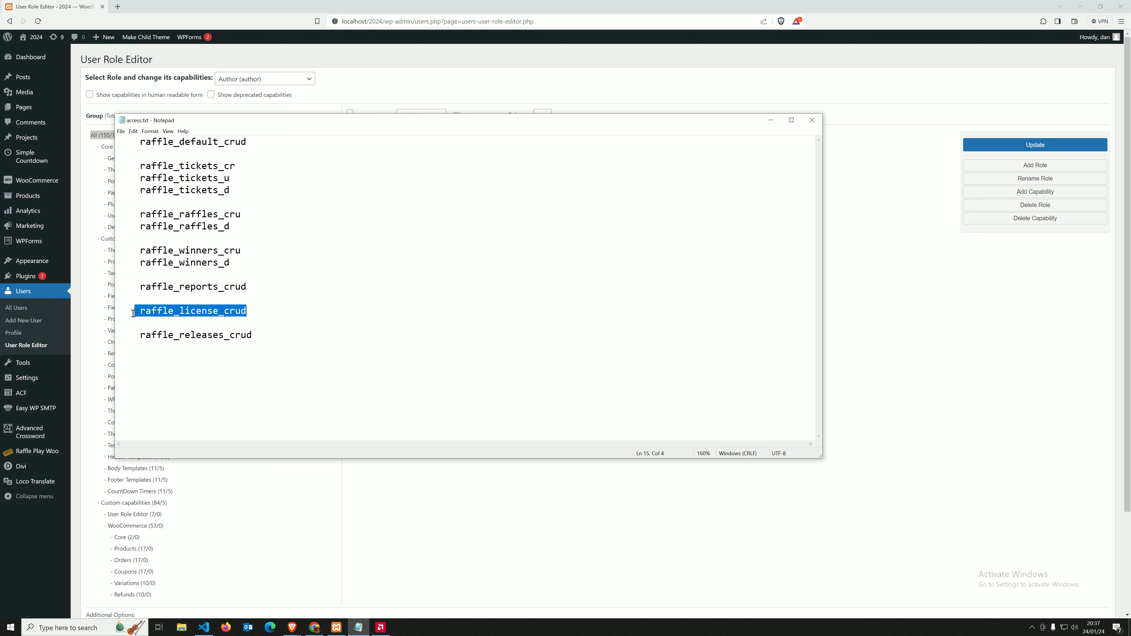
drag(258, 335, 129, 335)
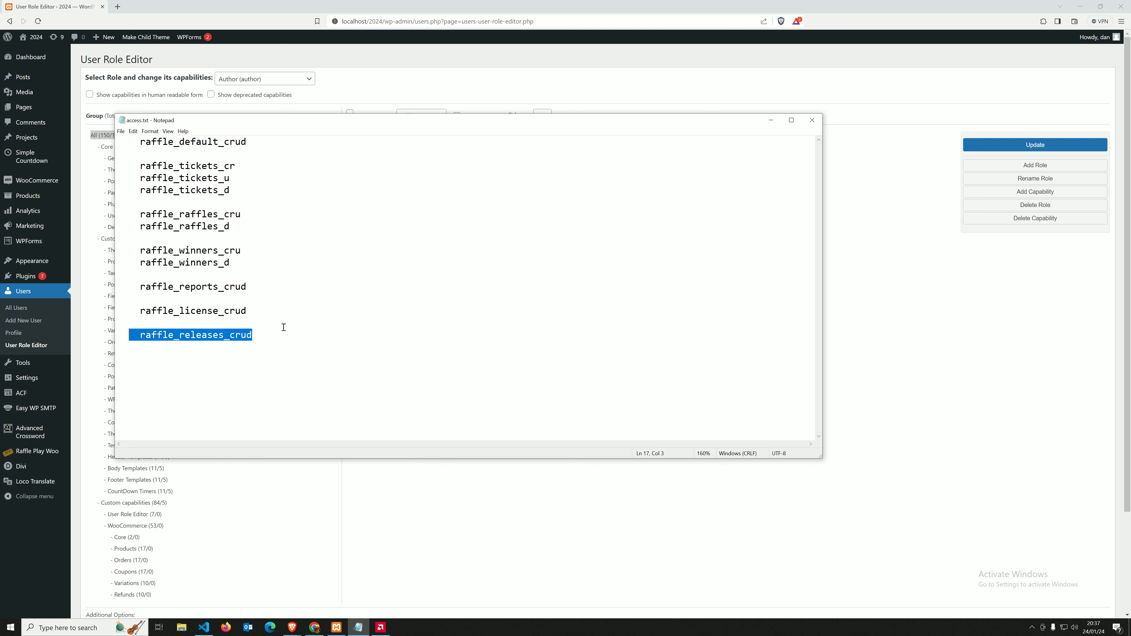
click(865, 311)
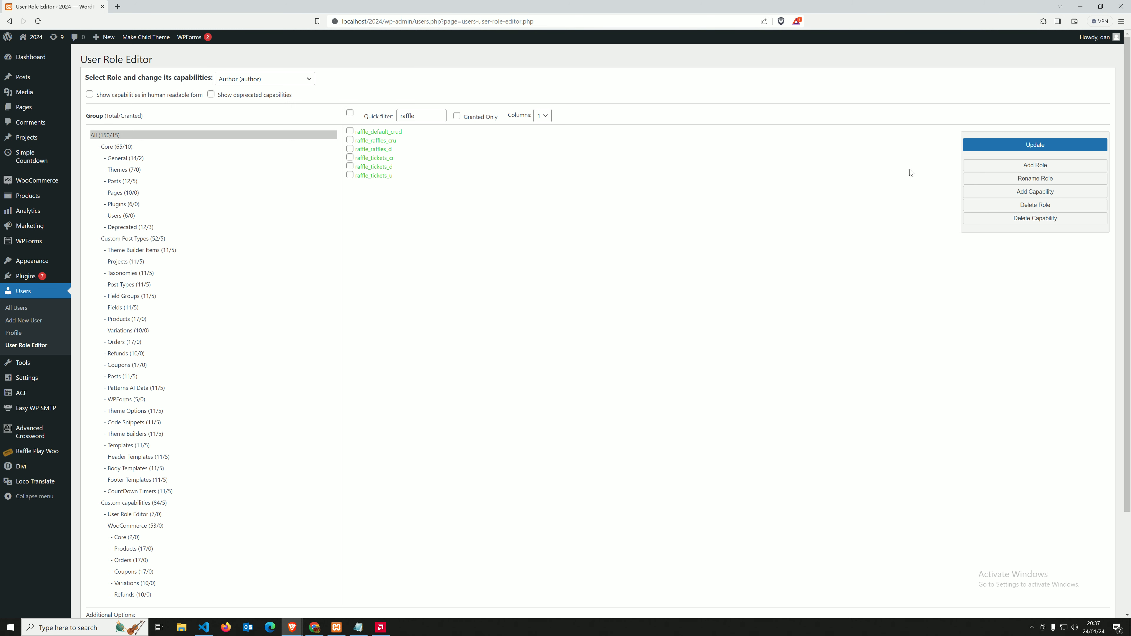
Add a new capability named raffle_reports_crud, copying its name from the access.txt note
click(1035, 191)
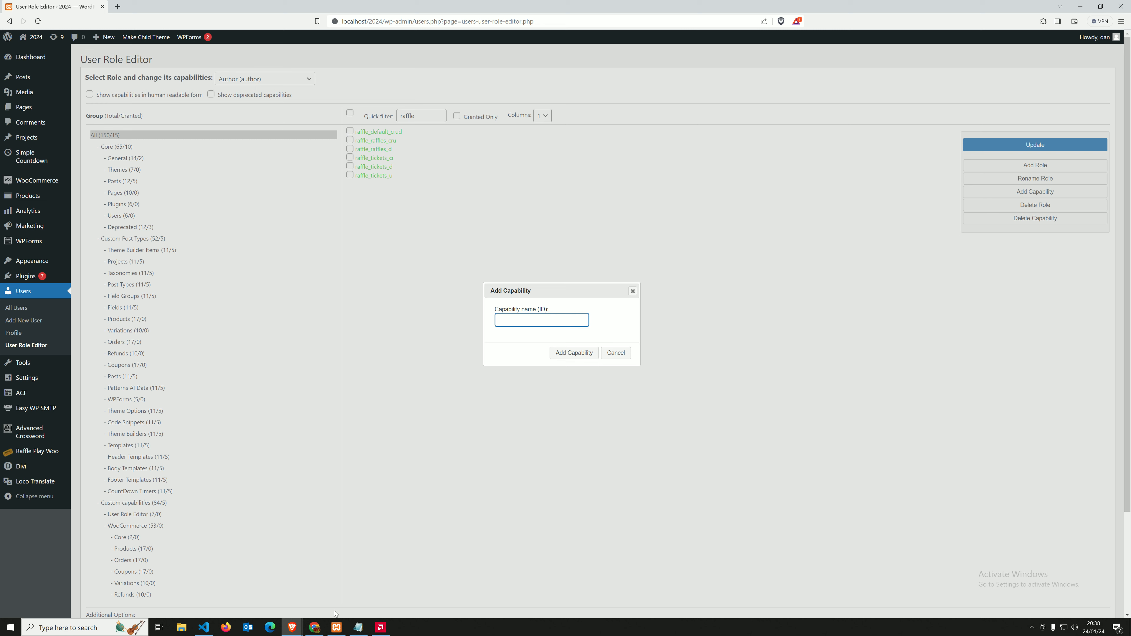
click(292, 627)
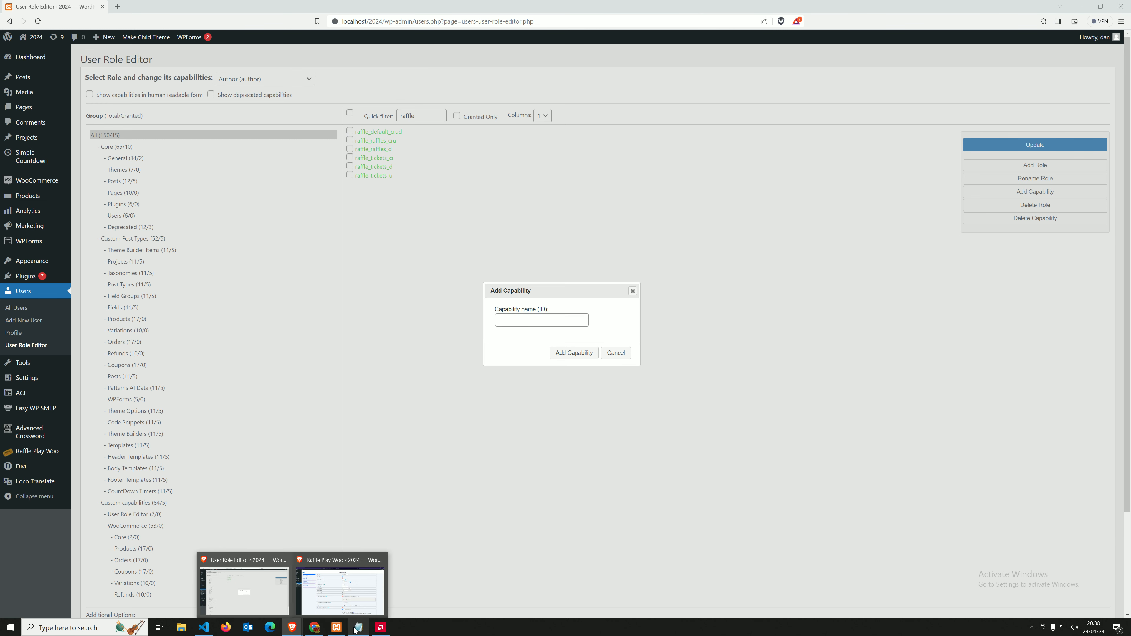
click(358, 627)
drag(257, 285, 135, 286)
key(ctrl+c)
click(929, 250)
click(581, 318)
key(ctrl+v)
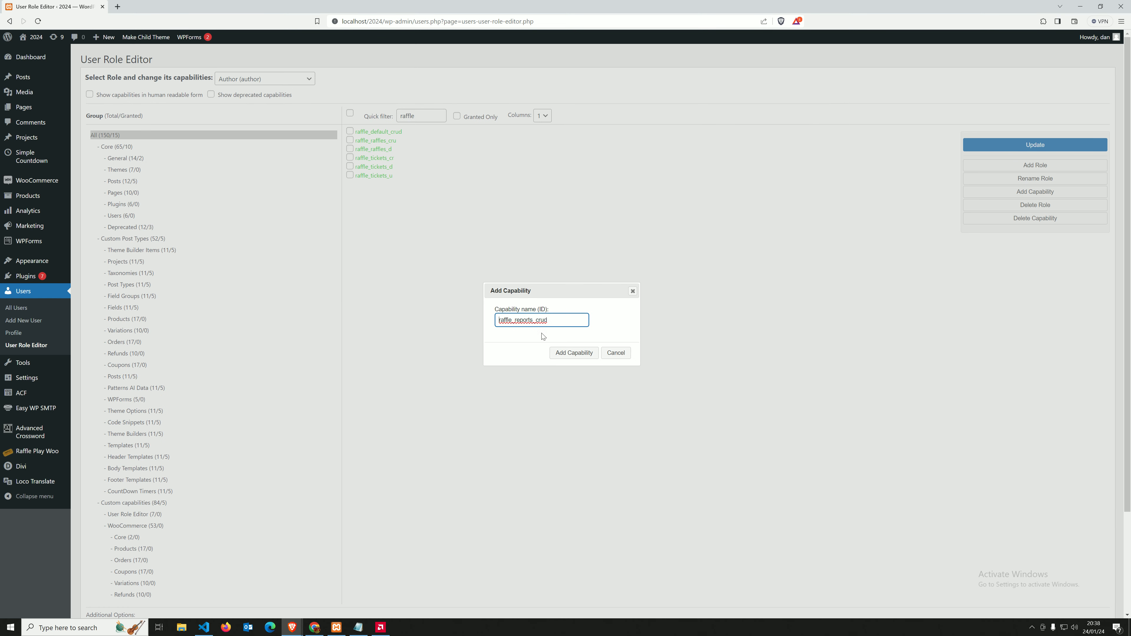
click(574, 353)
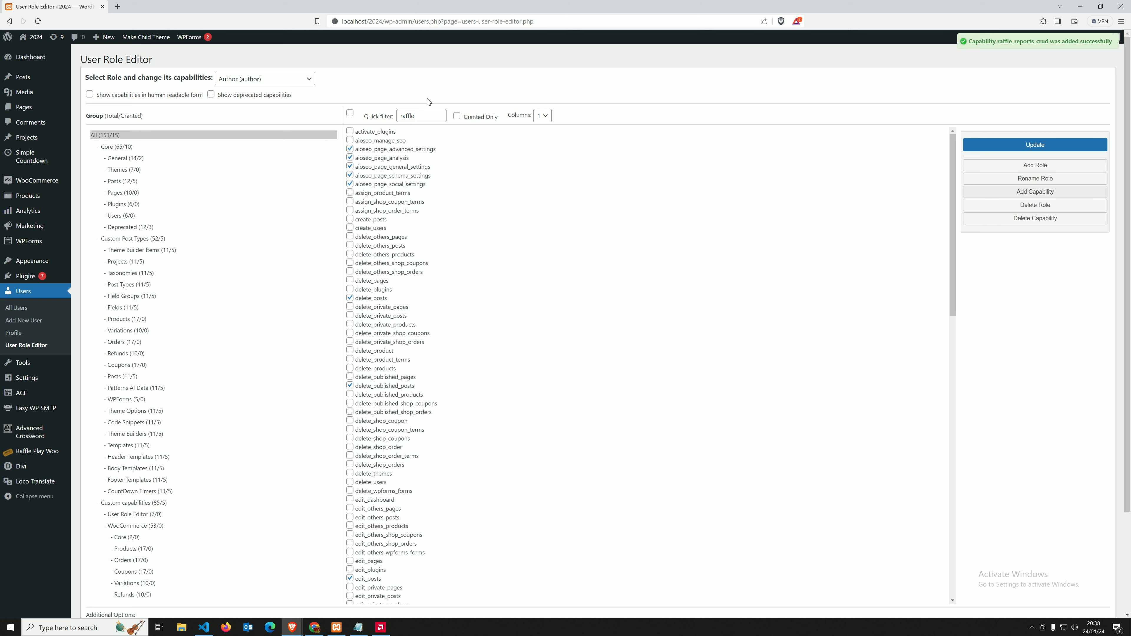
Filter the Author role's capability list by "raffle" again
click(430, 114)
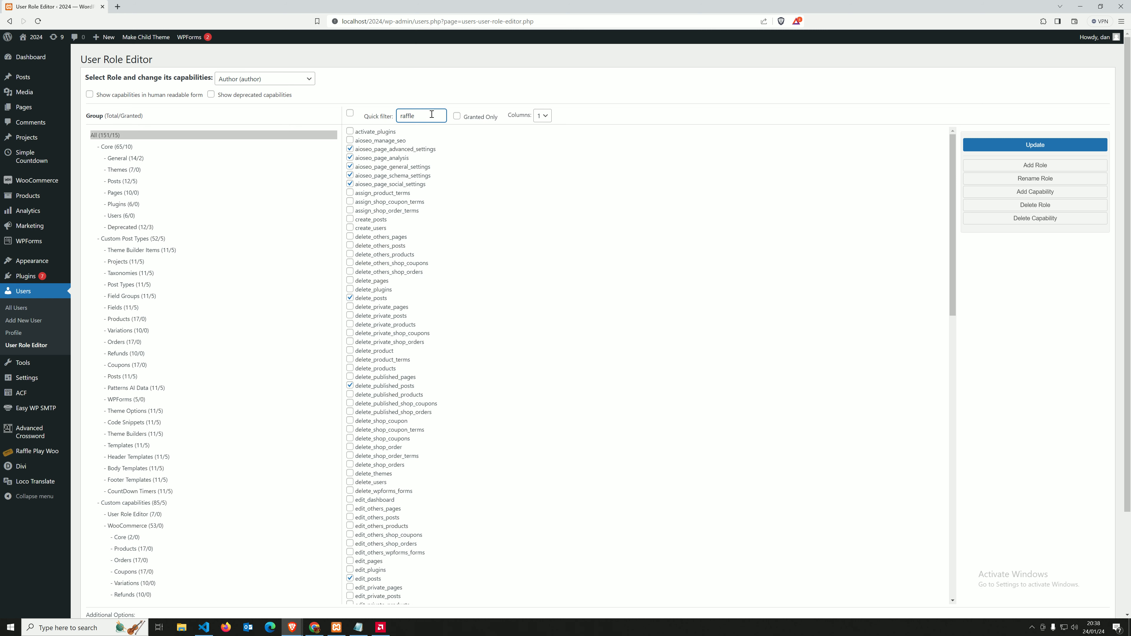
key(BackSpace)
key(BackSpace)
key(BackSpace)
key(BackSpace)
key(BackSpace)
text(affl)
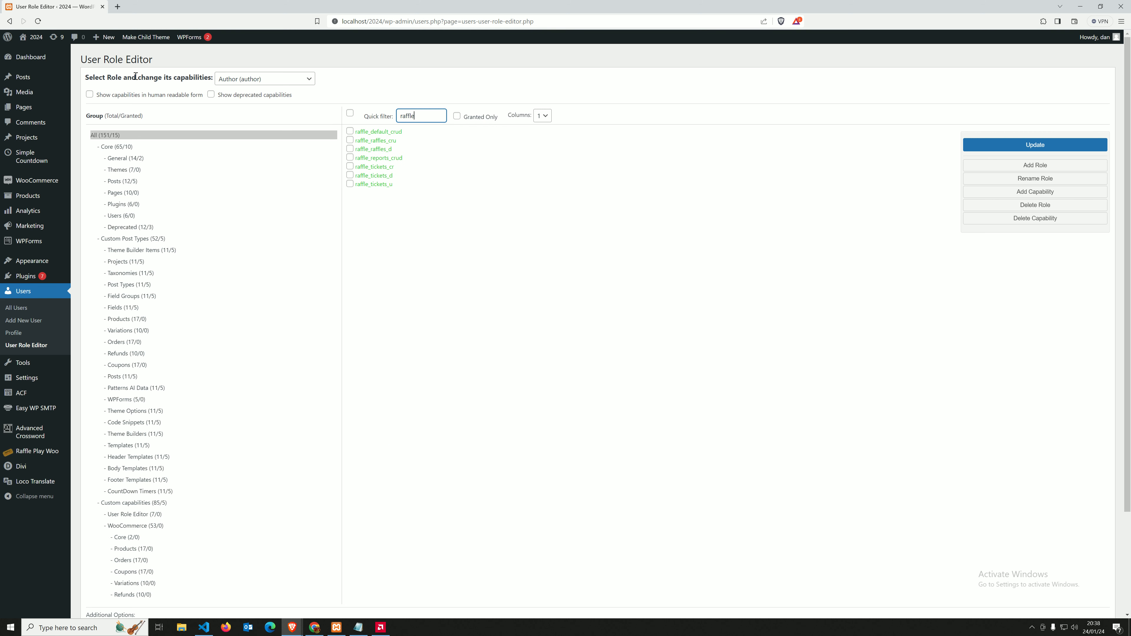
Open the list of all site users
drag(88, 77, 111, 78)
click(478, 169)
click(18, 311)
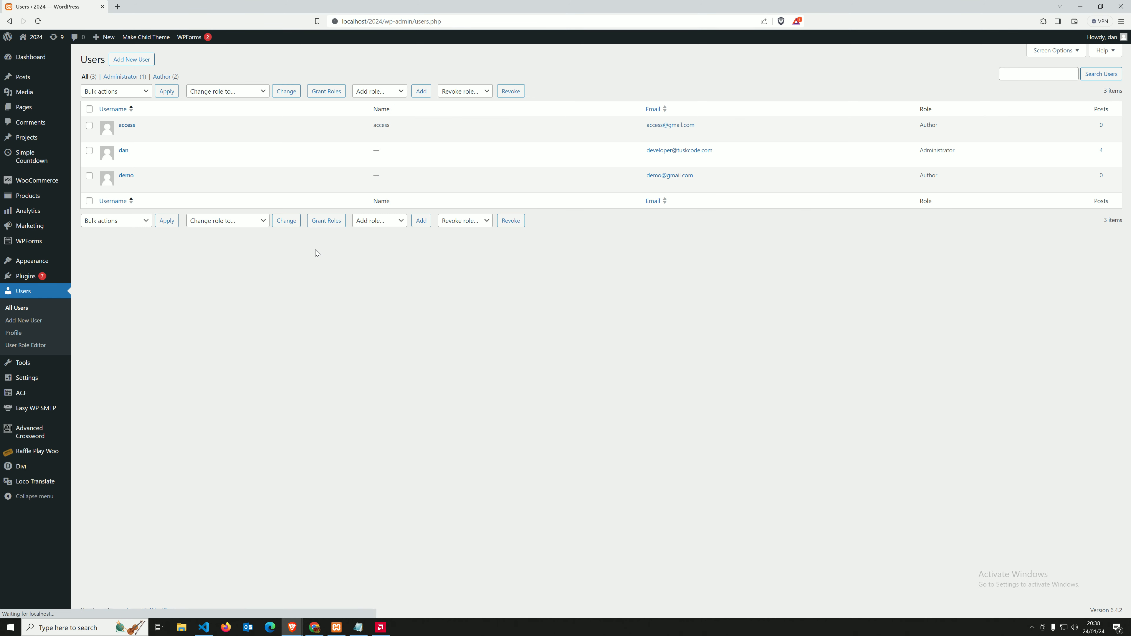
Open the individual capabilities of the demo user and filter them by "raffle"
mouse_move(143, 183)
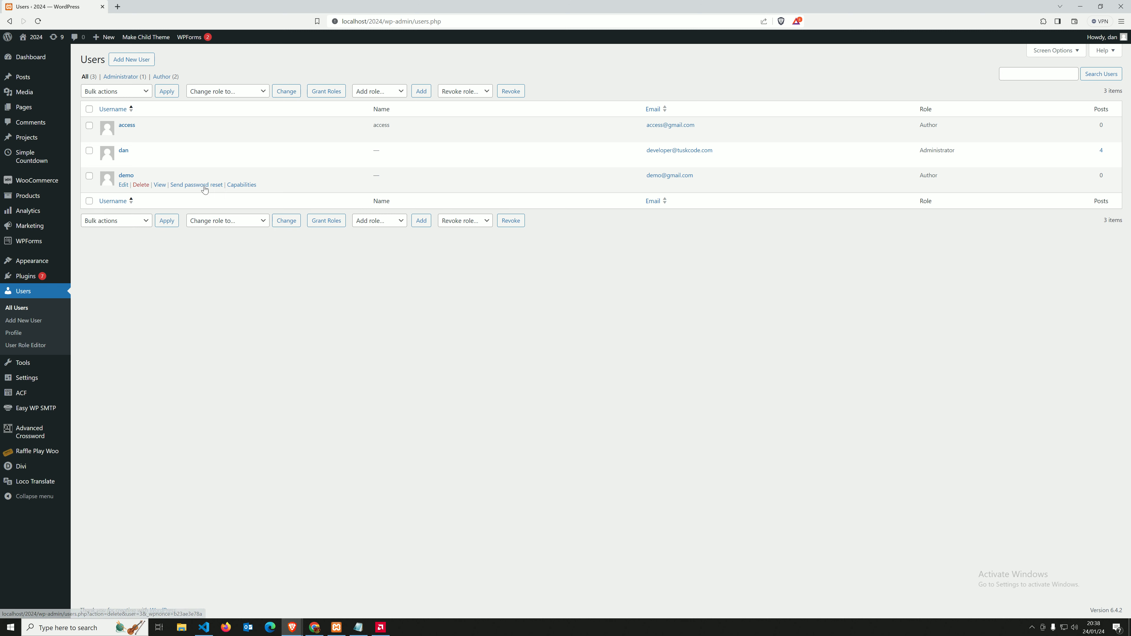
click(235, 185)
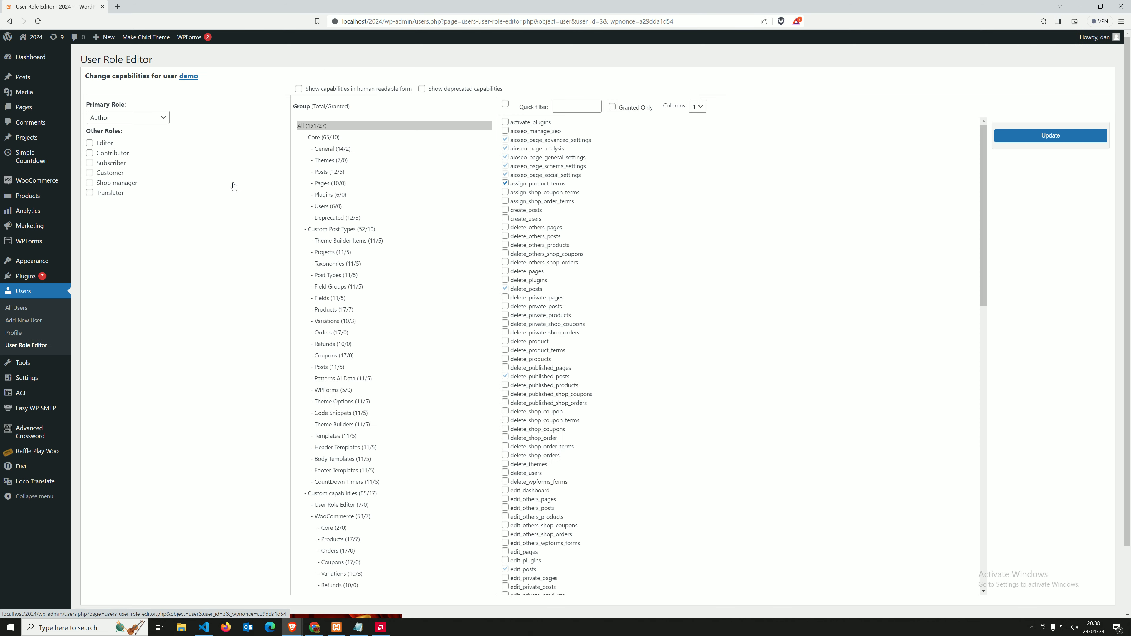
drag(199, 77, 86, 79)
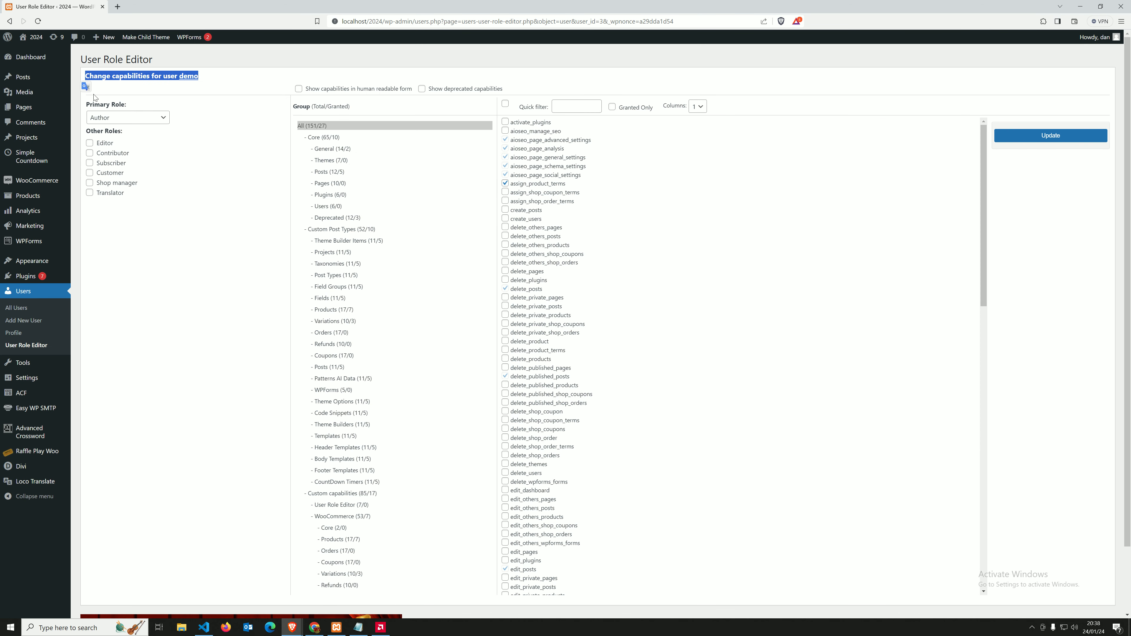
drag(215, 78, 85, 79)
click(552, 103)
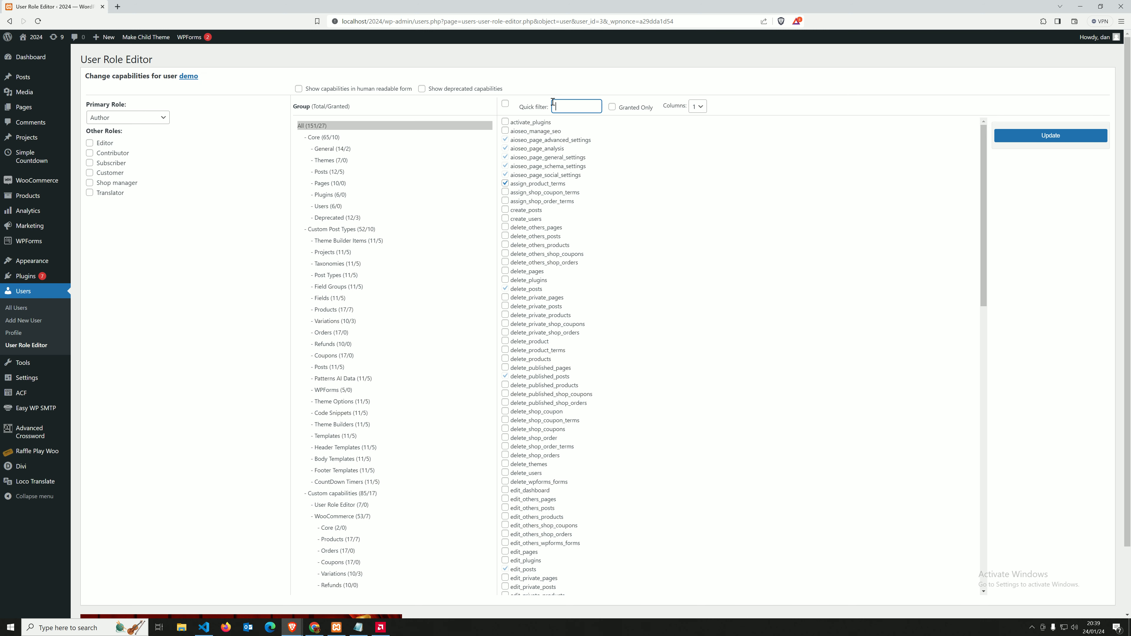
text(raffle)
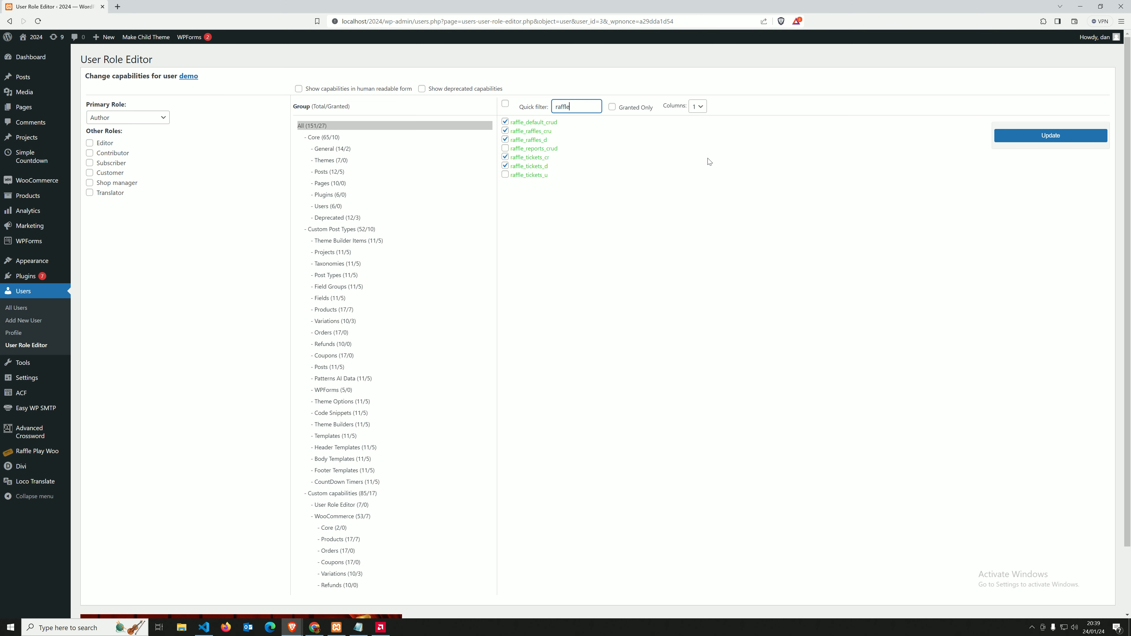
Check which Raffle Play Woo pages the demo user's browser window offers, and return to the user's capability editor
mouse_move(292, 627)
click(328, 590)
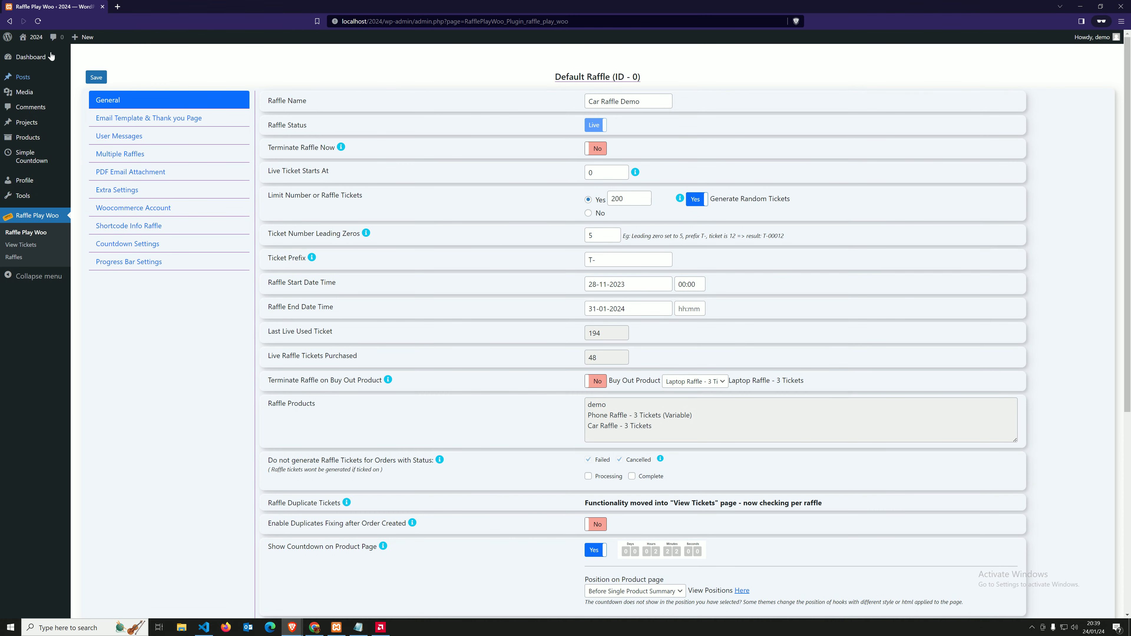
click(31, 57)
click(292, 626)
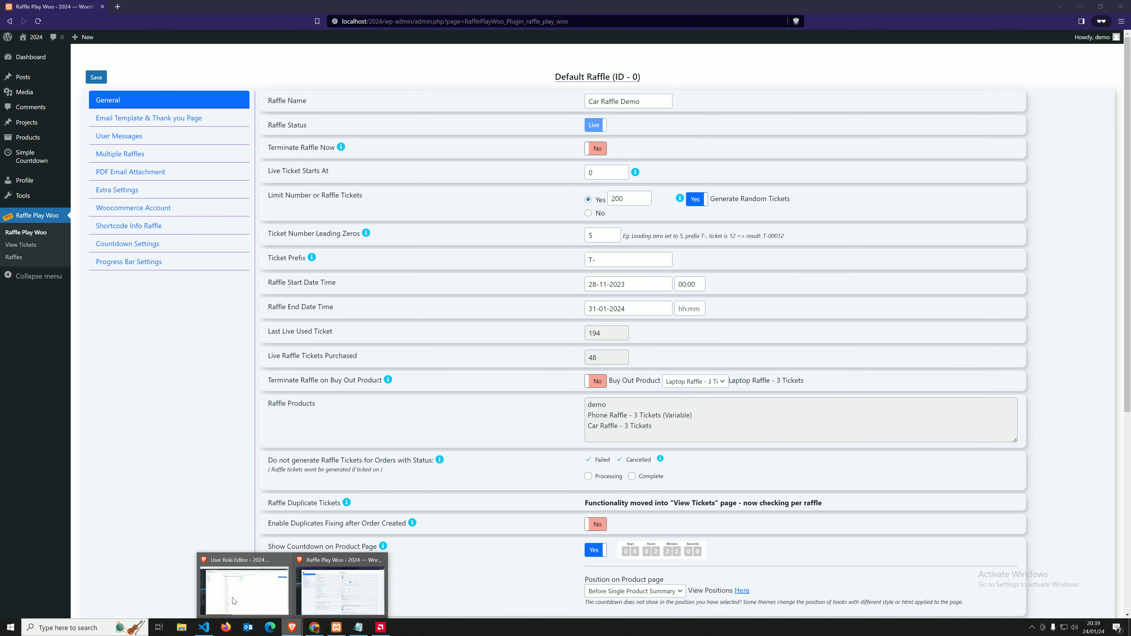
click(244, 590)
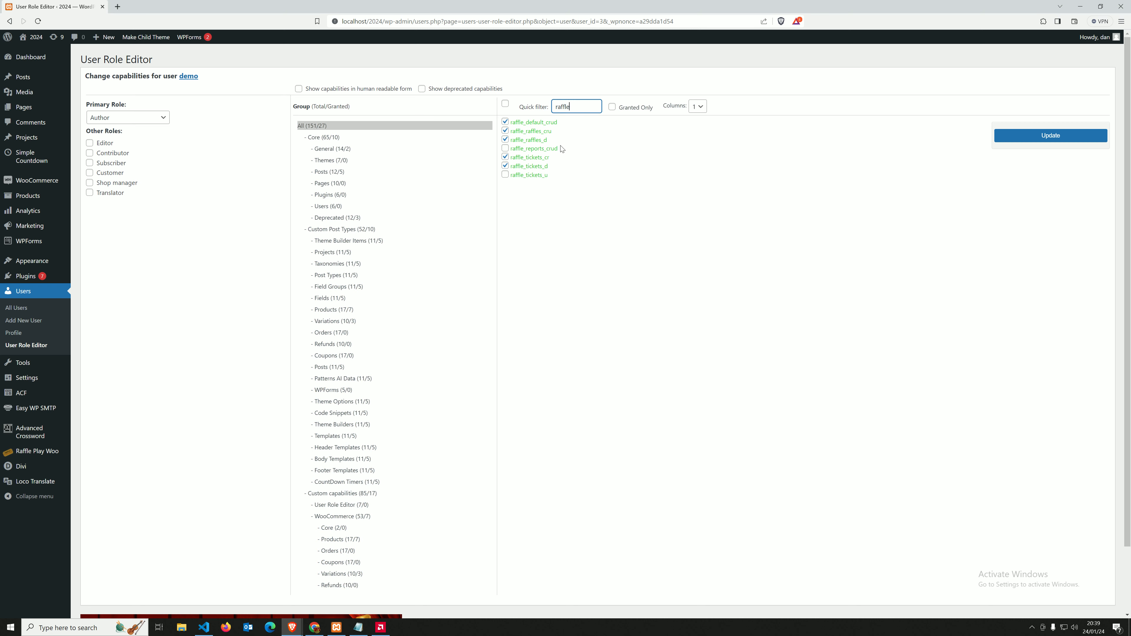
Grant the demo user the raffle_reports_crud capability and confirm the permissions update
click(547, 150)
click(1039, 137)
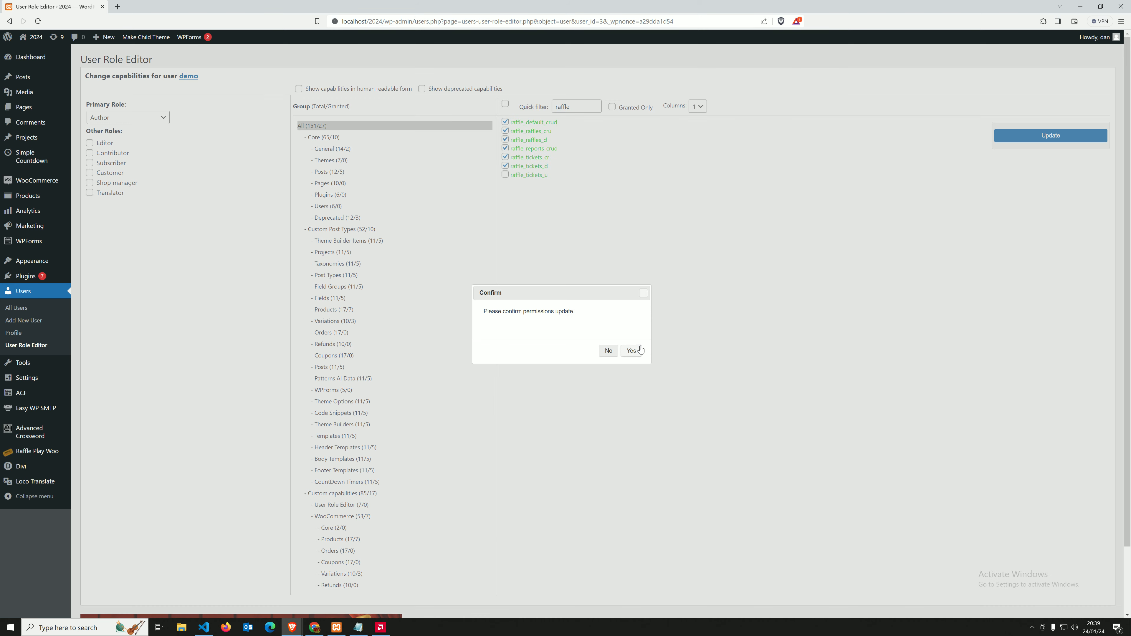
key(Return)
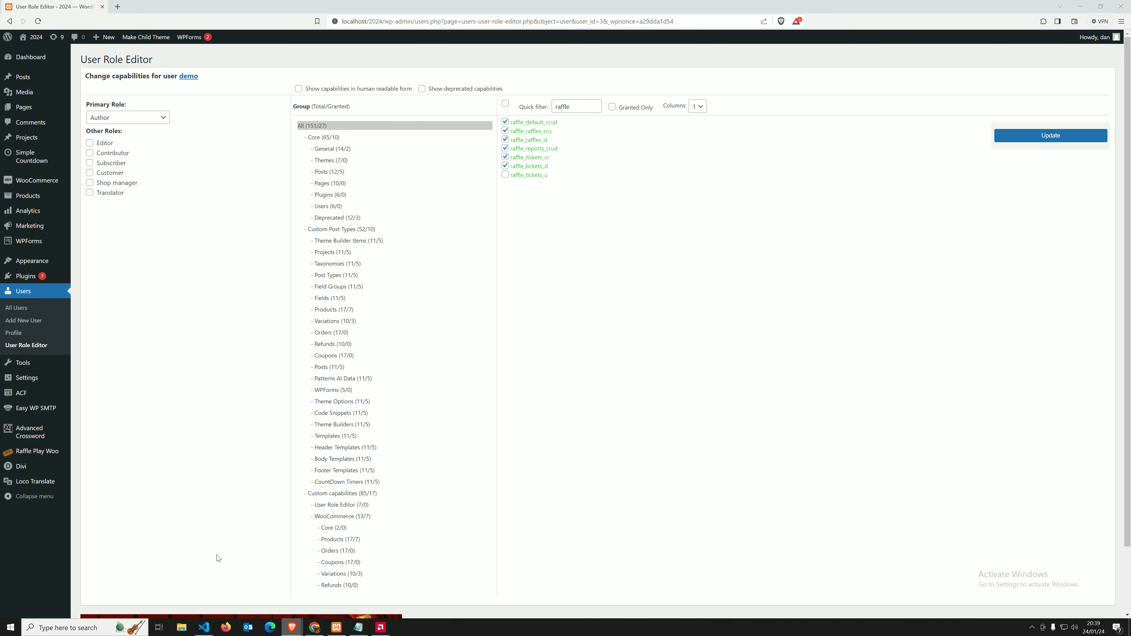
Reload the demo user's admin window and test its raffle Reports page by generating a Daily Sales report, without saving the file
mouse_move(315, 627)
click(342, 588)
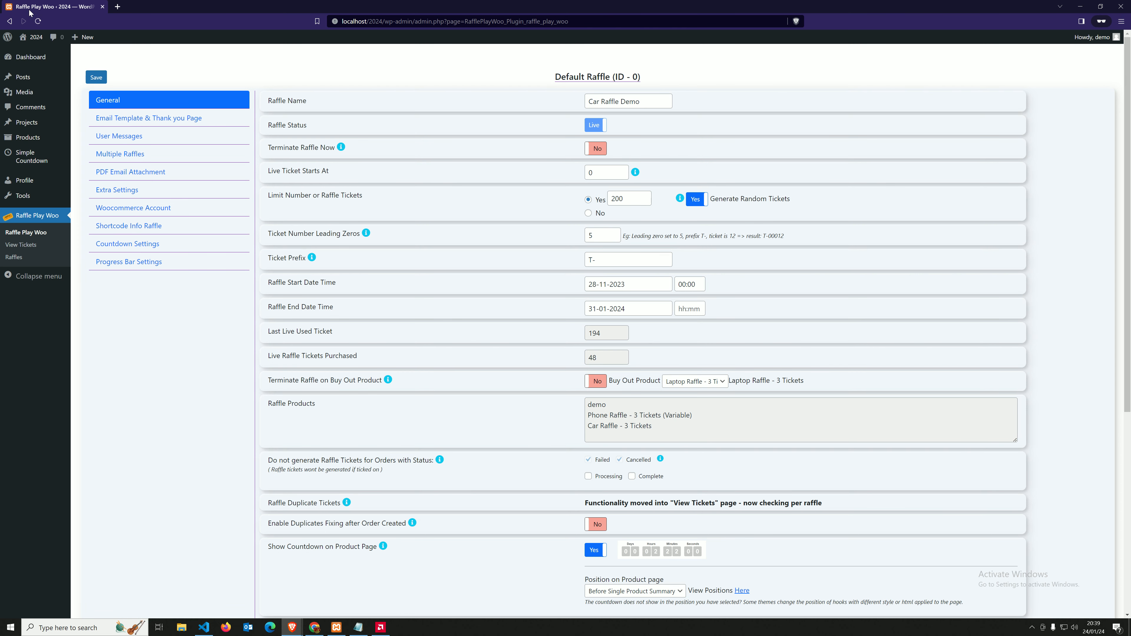
click(38, 21)
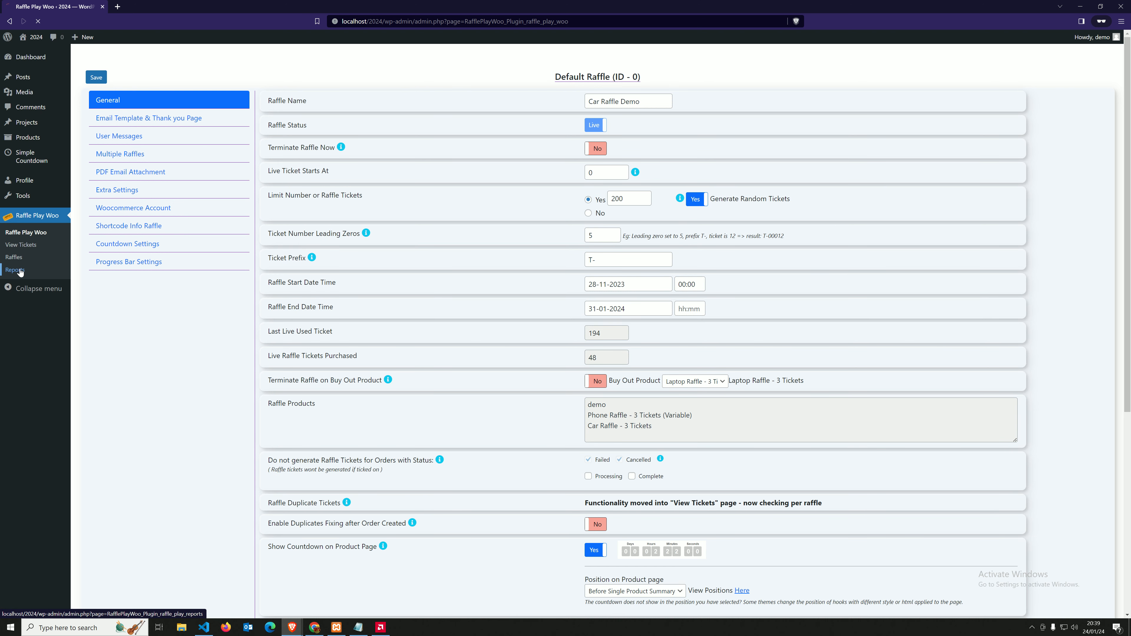
click(14, 270)
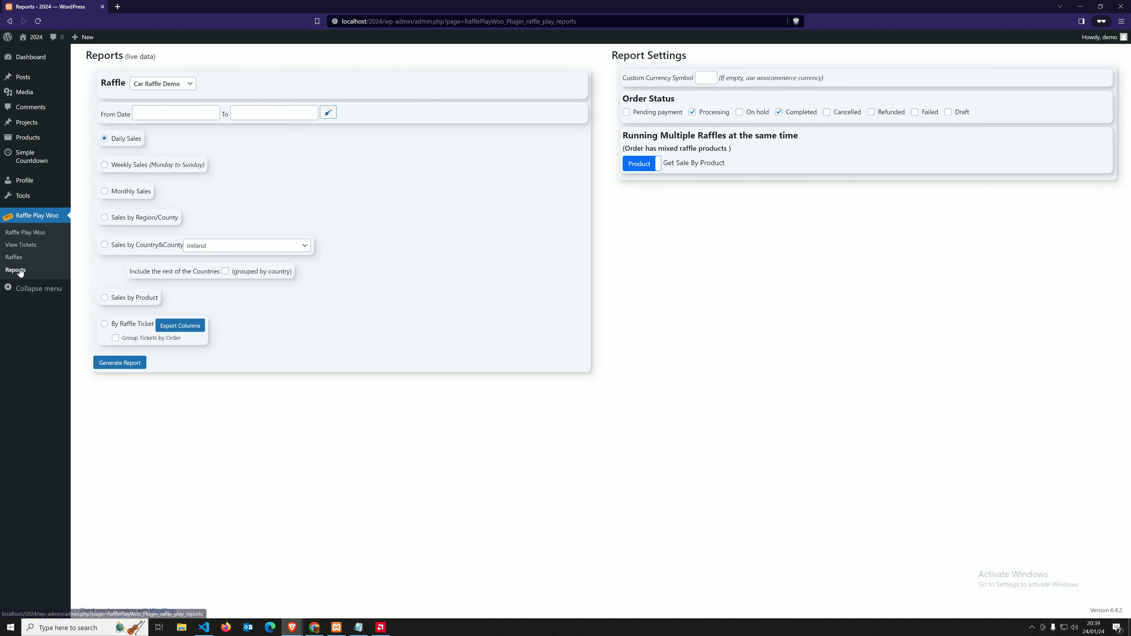
click(118, 364)
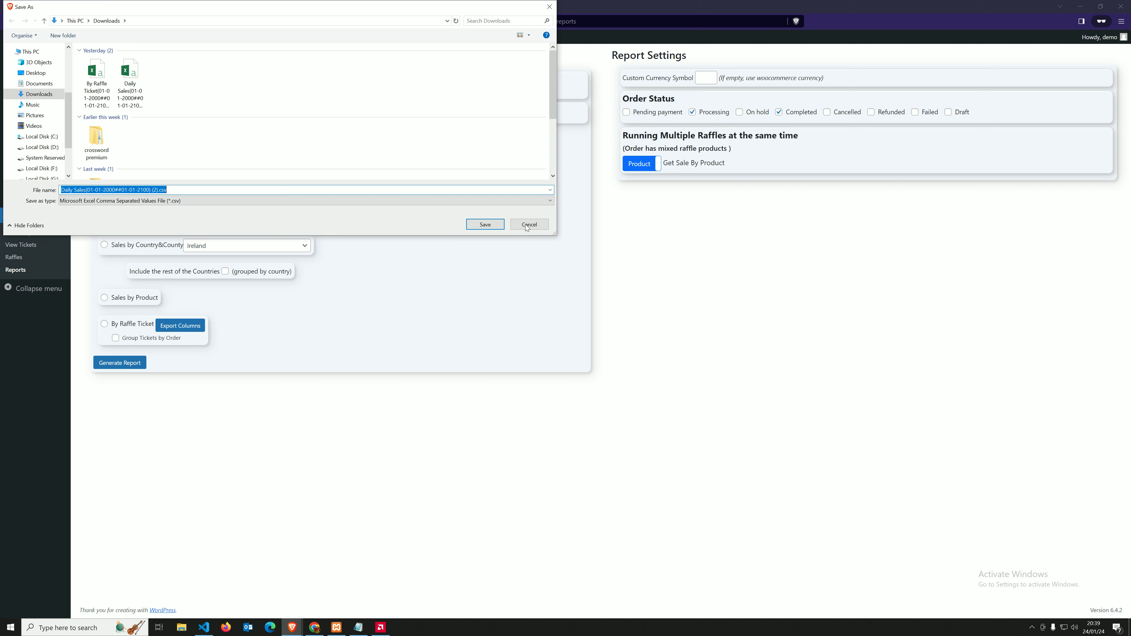
click(526, 227)
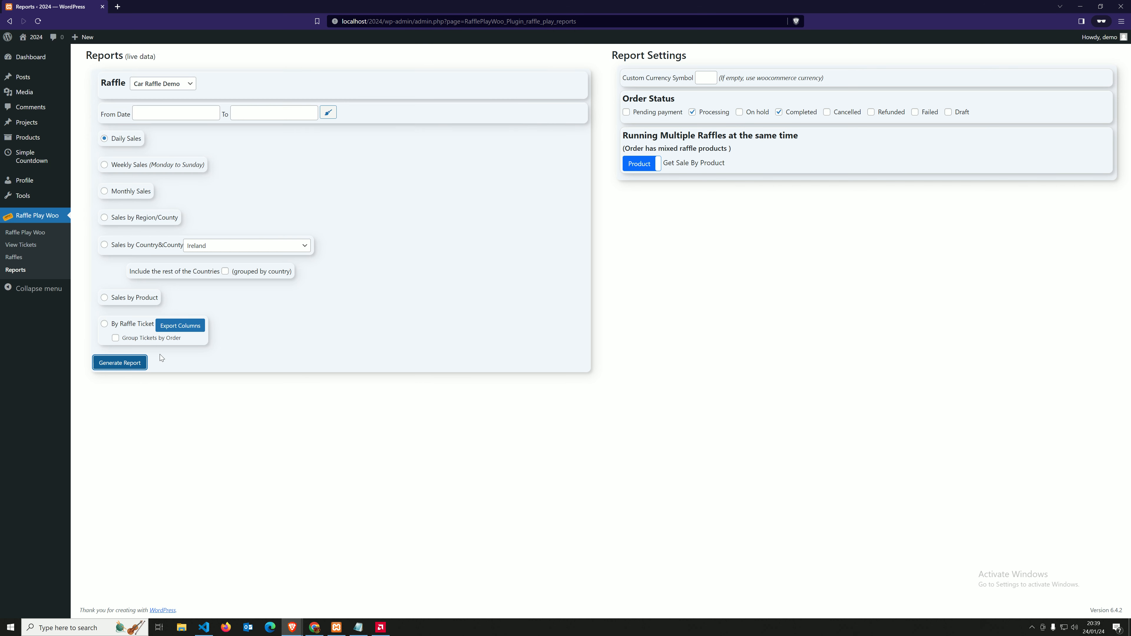
Open the demo user's View Tickets page and check the raffle capability names in the access.txt note
click(20, 245)
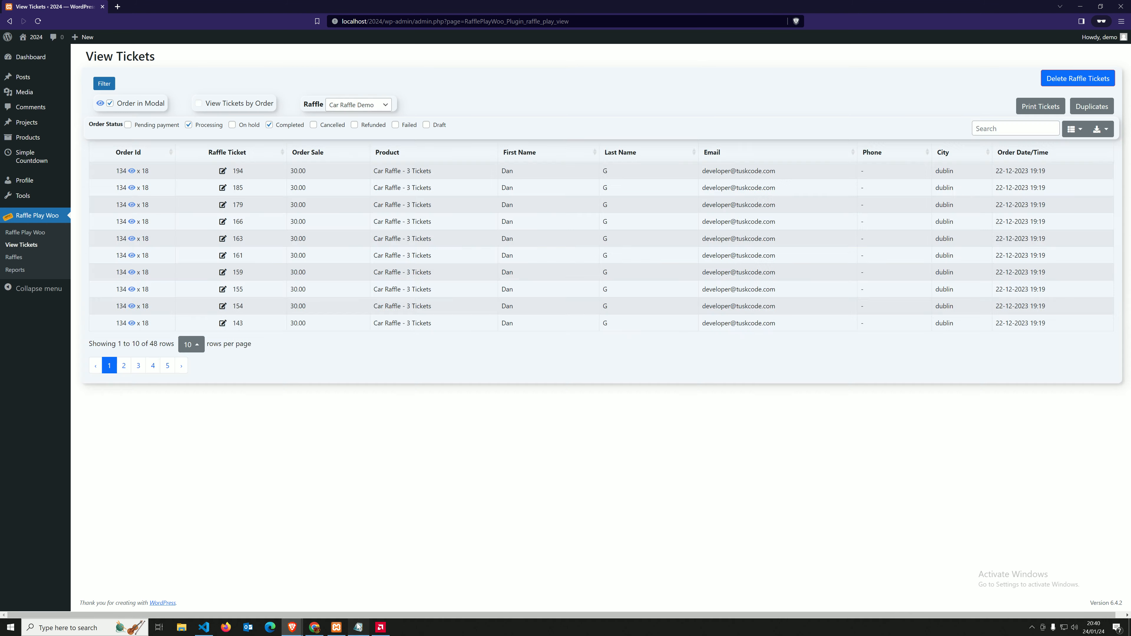
click(357, 627)
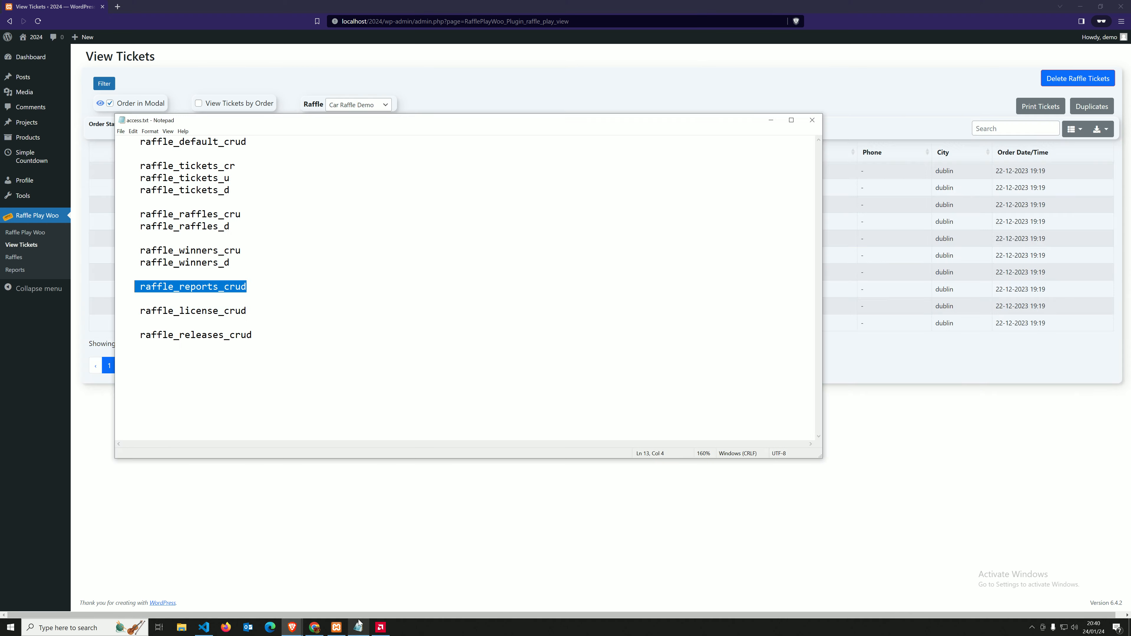
drag(261, 335, 229, 334)
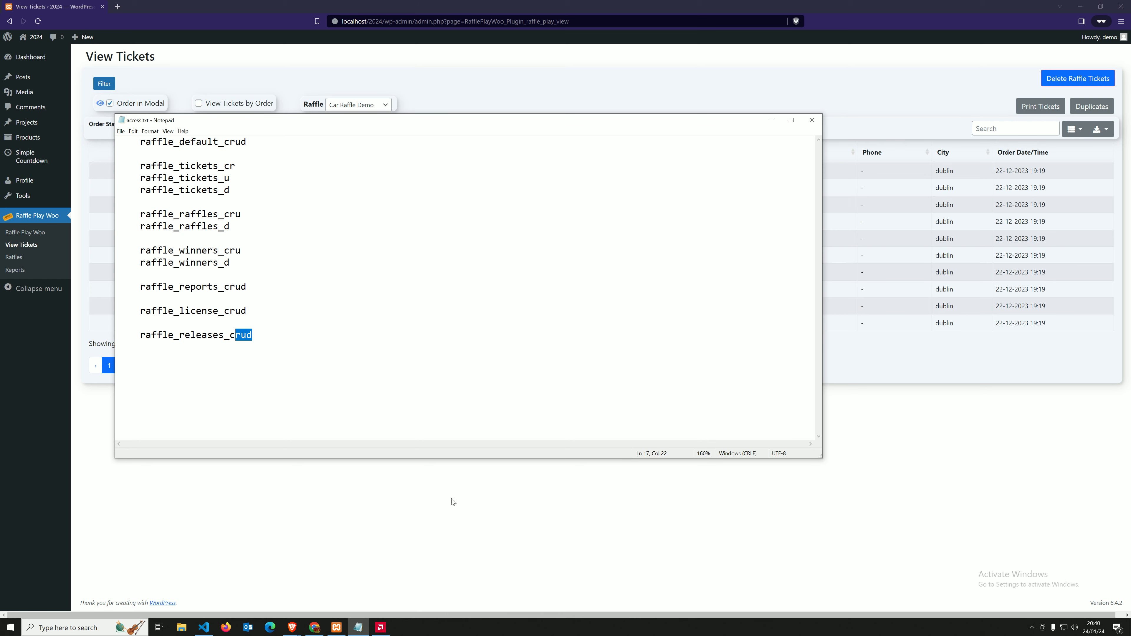
click(437, 537)
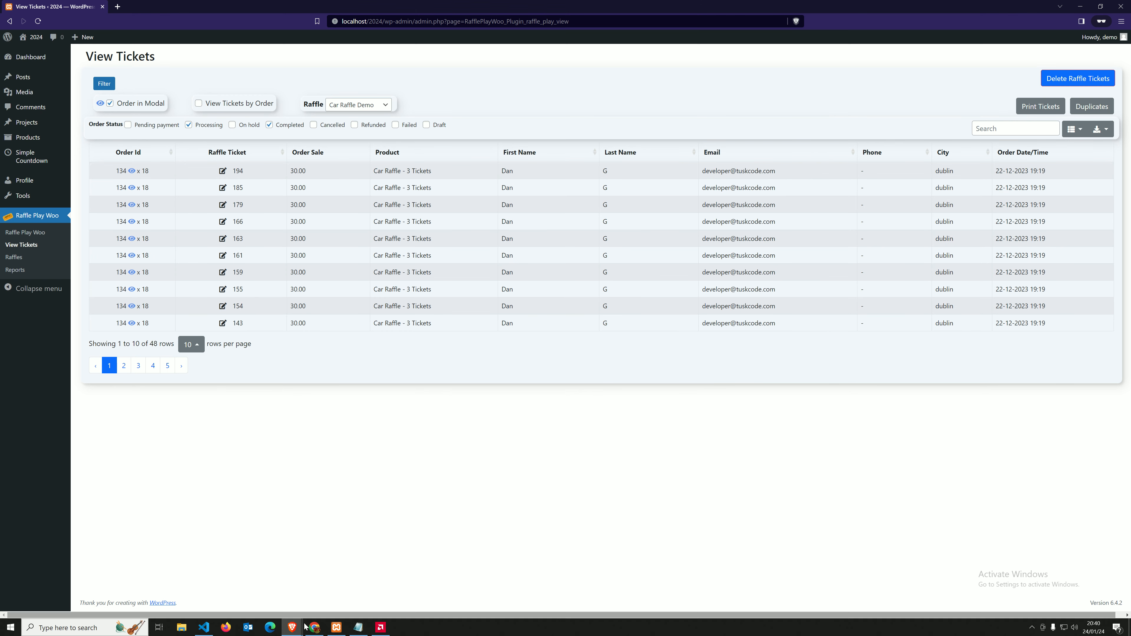
Return to the demo user's capability editor and review which raffle capabilities are granted
mouse_move(314, 627)
click(239, 600)
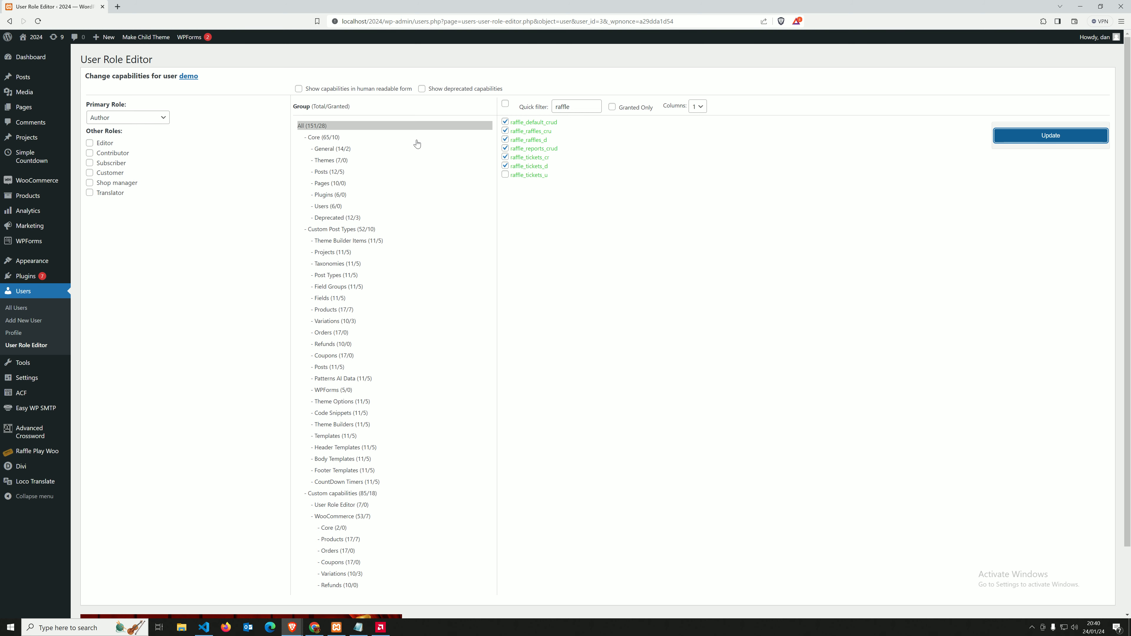
drag(223, 80, 85, 82)
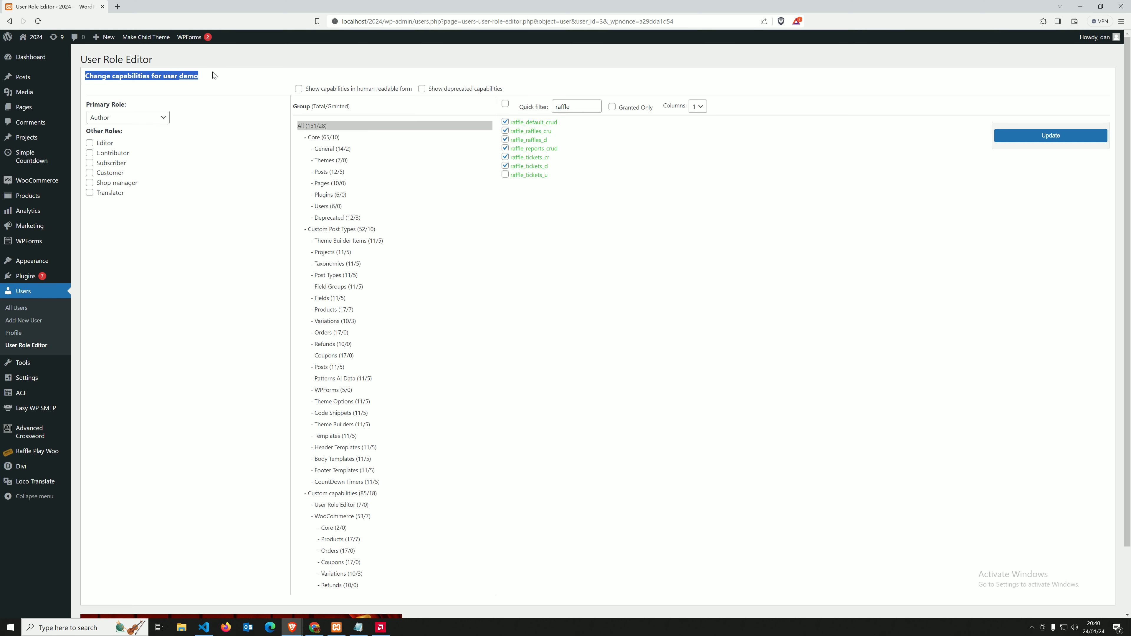
click(644, 237)
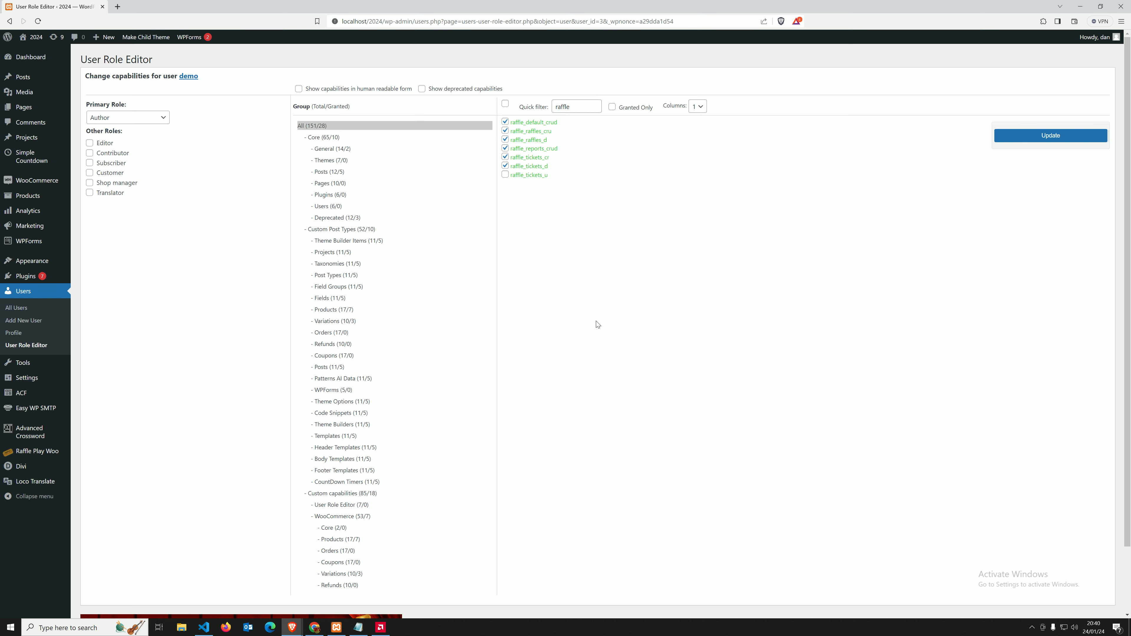
Add a new raffle named "demo" on the Raffles page in the demo user's window
mouse_move(293, 627)
click(313, 606)
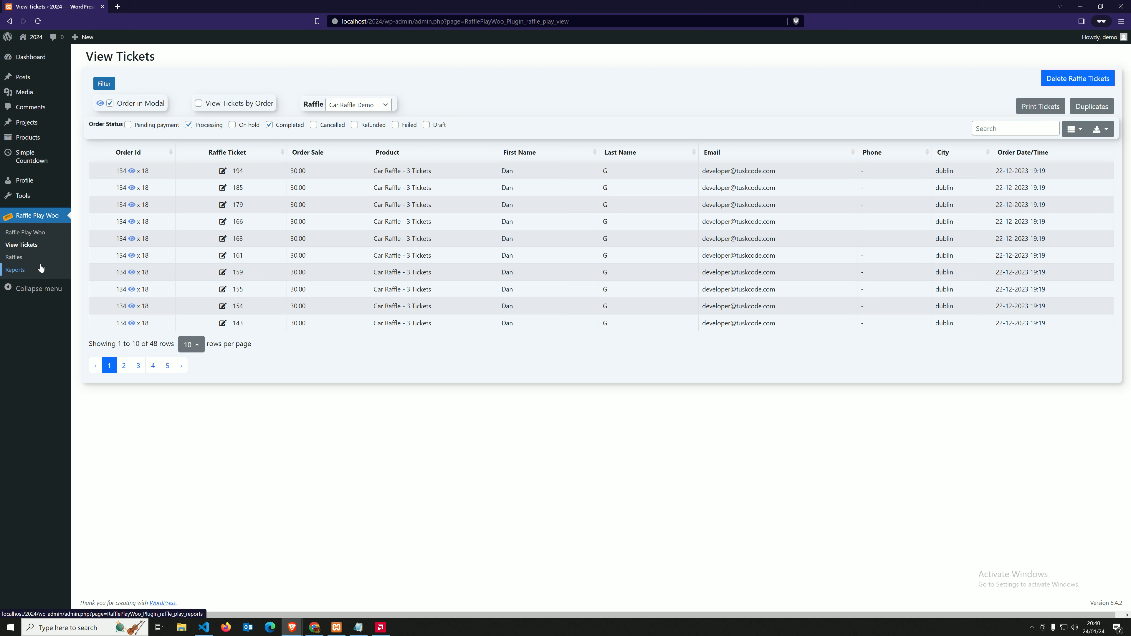
click(15, 260)
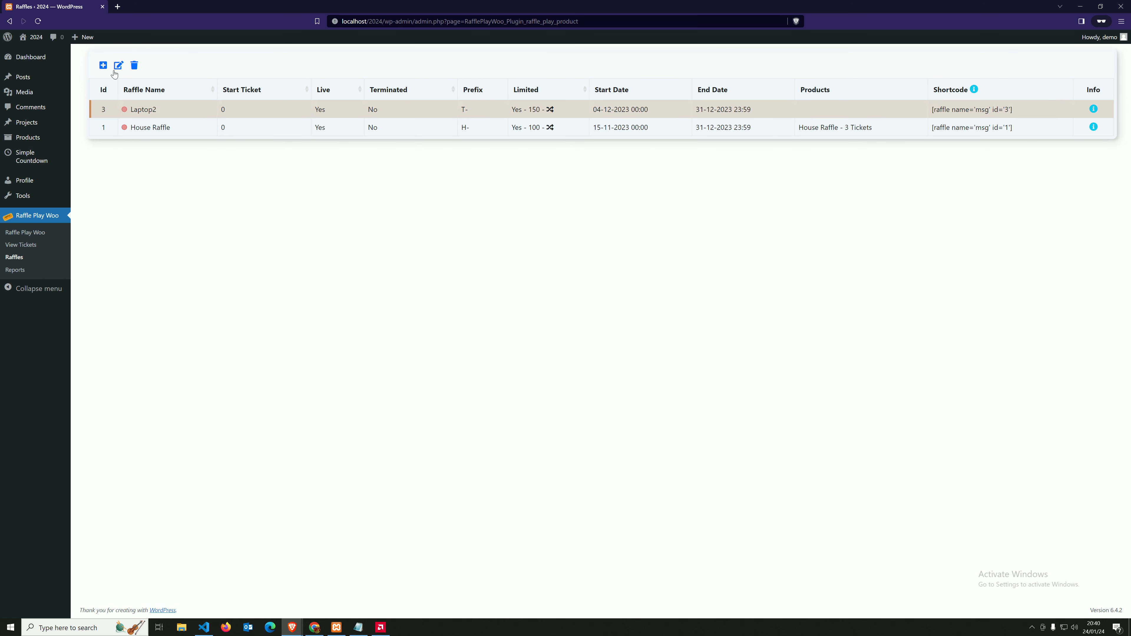
click(105, 66)
click(532, 118)
text(demo)
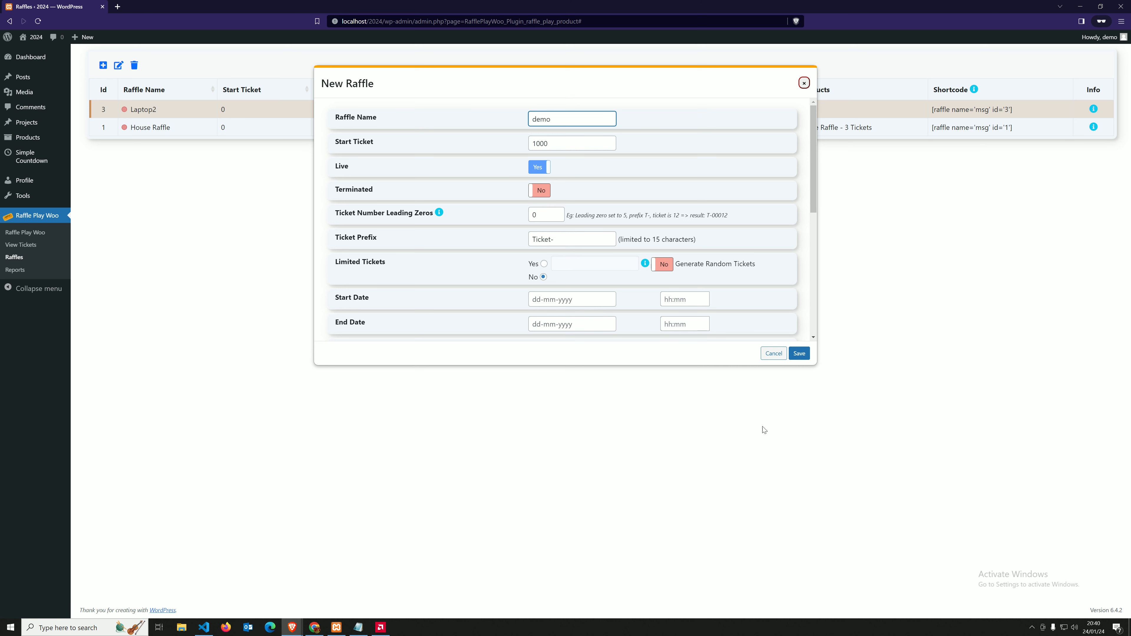
click(799, 354)
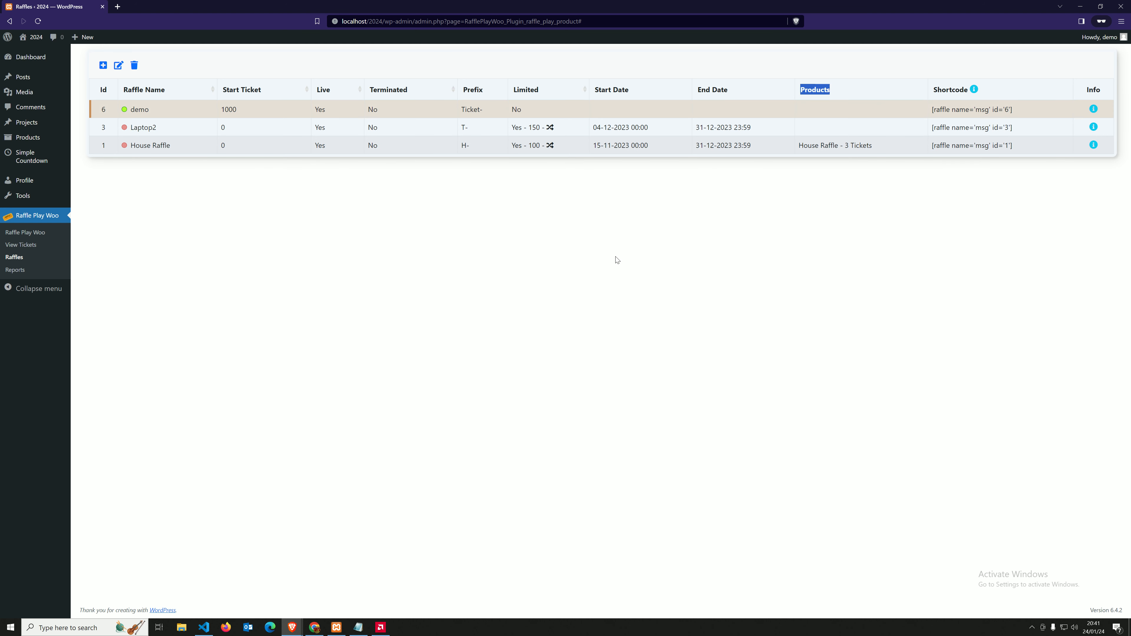
click(398, 267)
In the demo user's capability editor, clear the raffle filter and review the WooCommerce Products capabilities
mouse_move(27, 139)
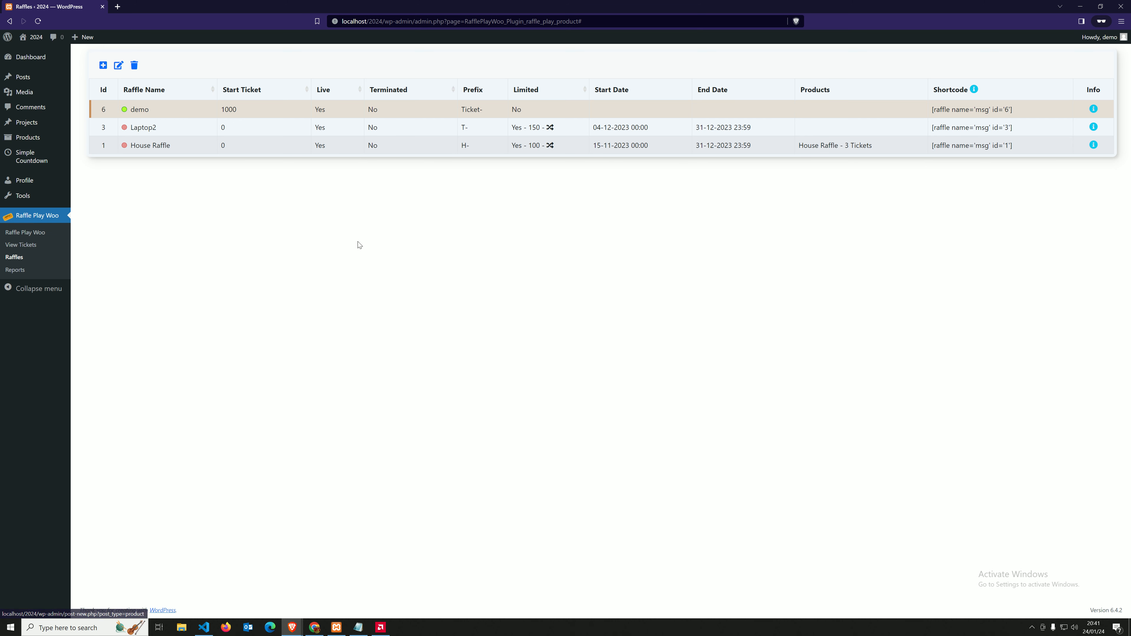
mouse_move(297, 631)
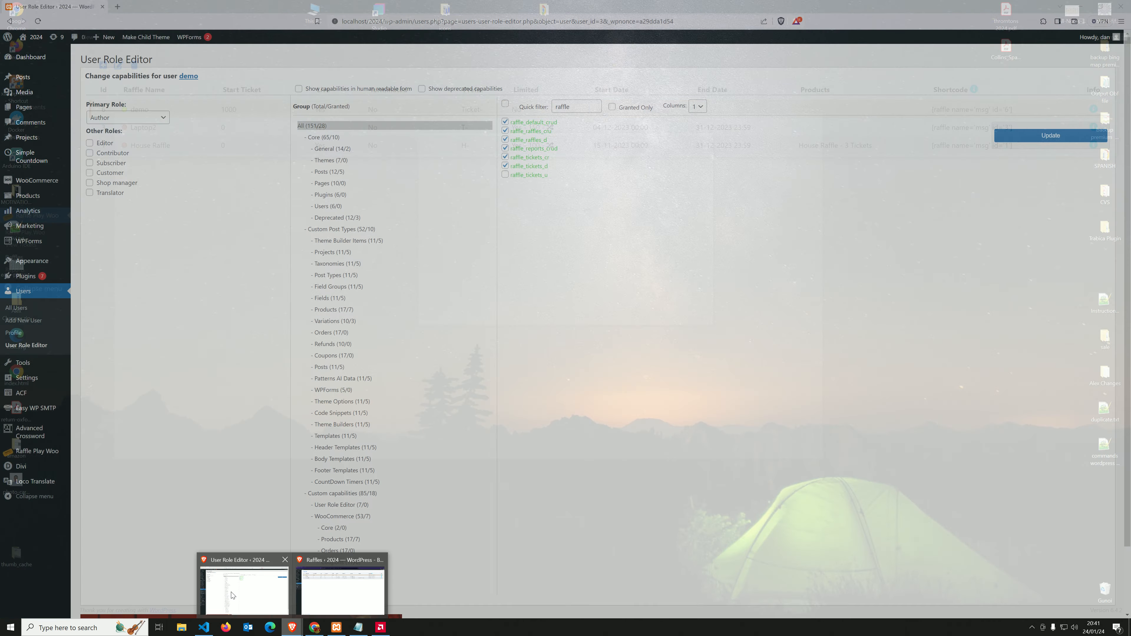
click(341, 588)
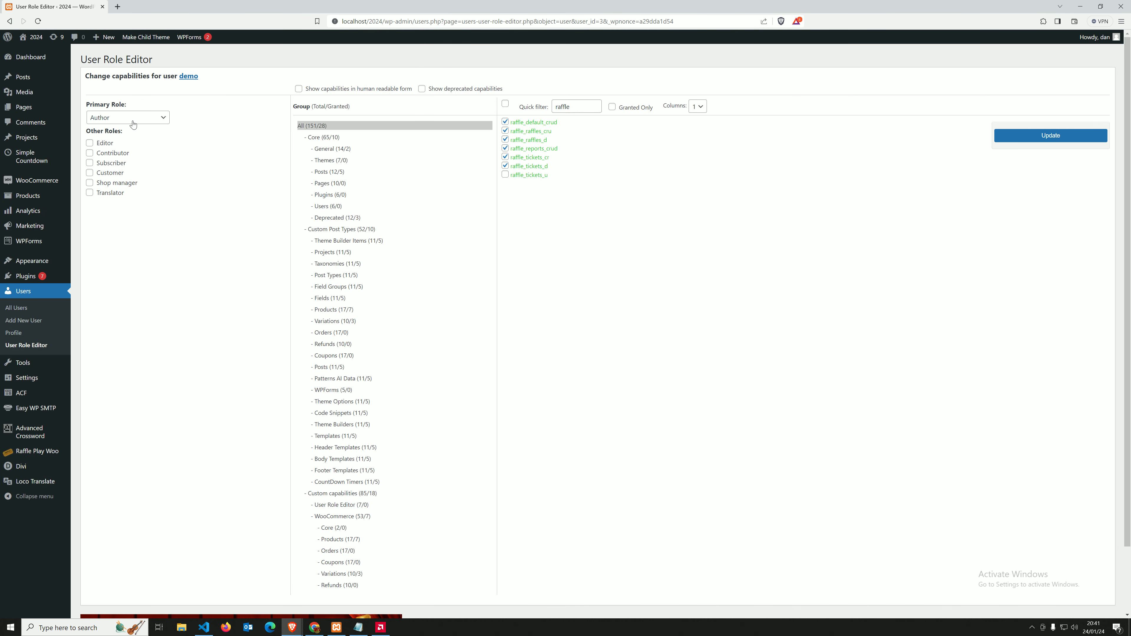
click(584, 108)
key(BackSpace)
key(BackSpace)
key(BackSpace)
key(BackSpace)
key(BackSpace)
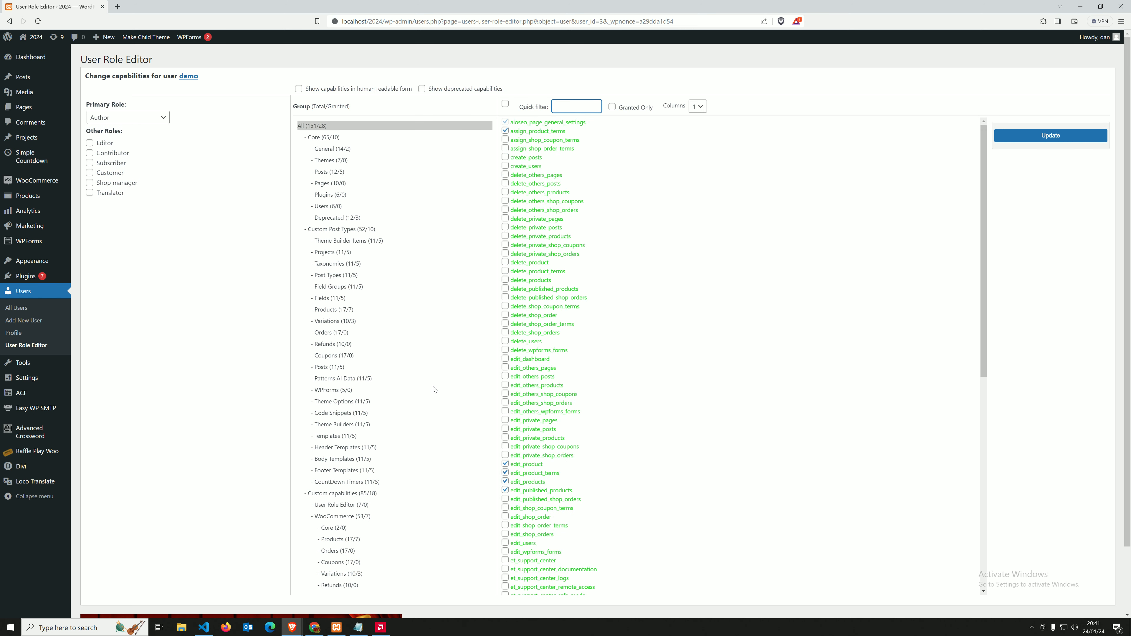
scroll(481, 389, down, 2)
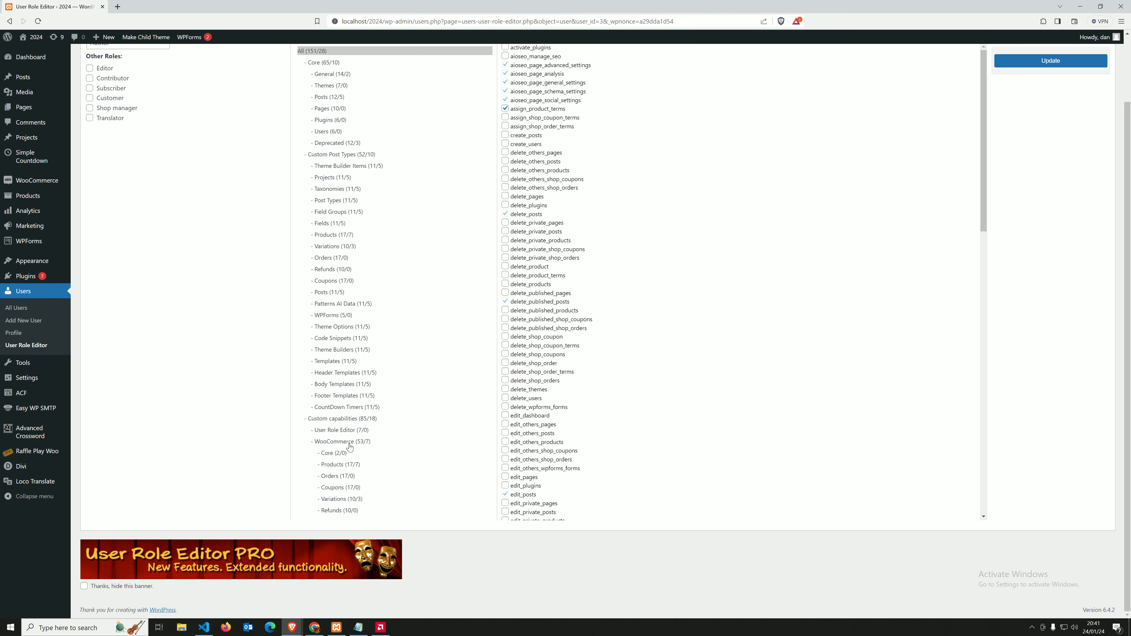
click(340, 465)
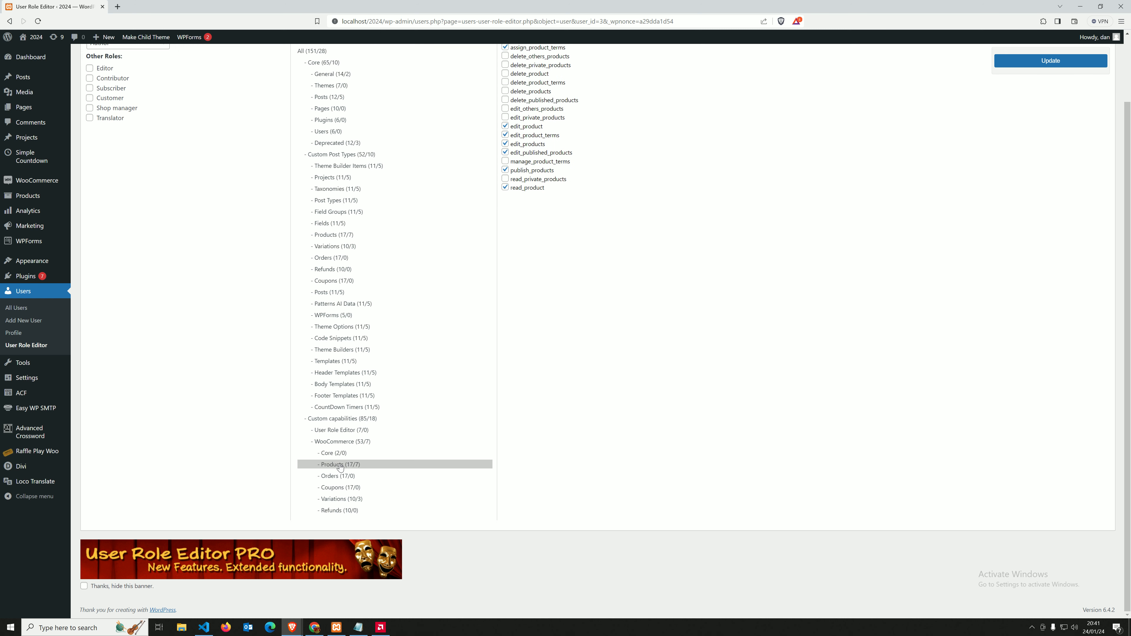
scroll(728, 217, up, 2)
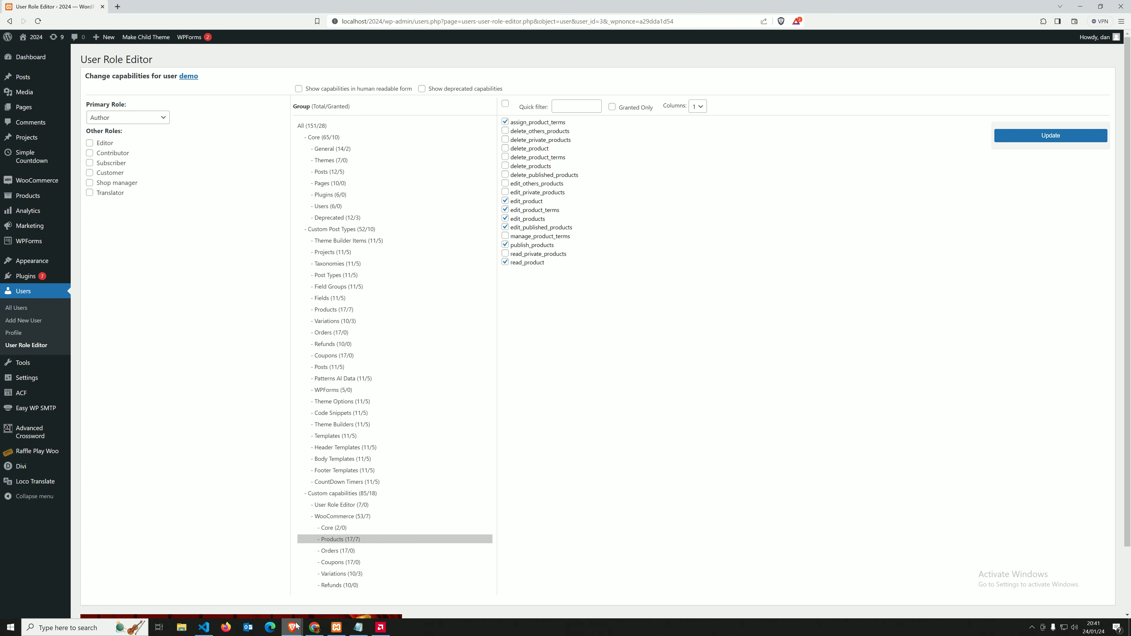
Open the Products list in the demo user's window
mouse_move(298, 625)
click(326, 597)
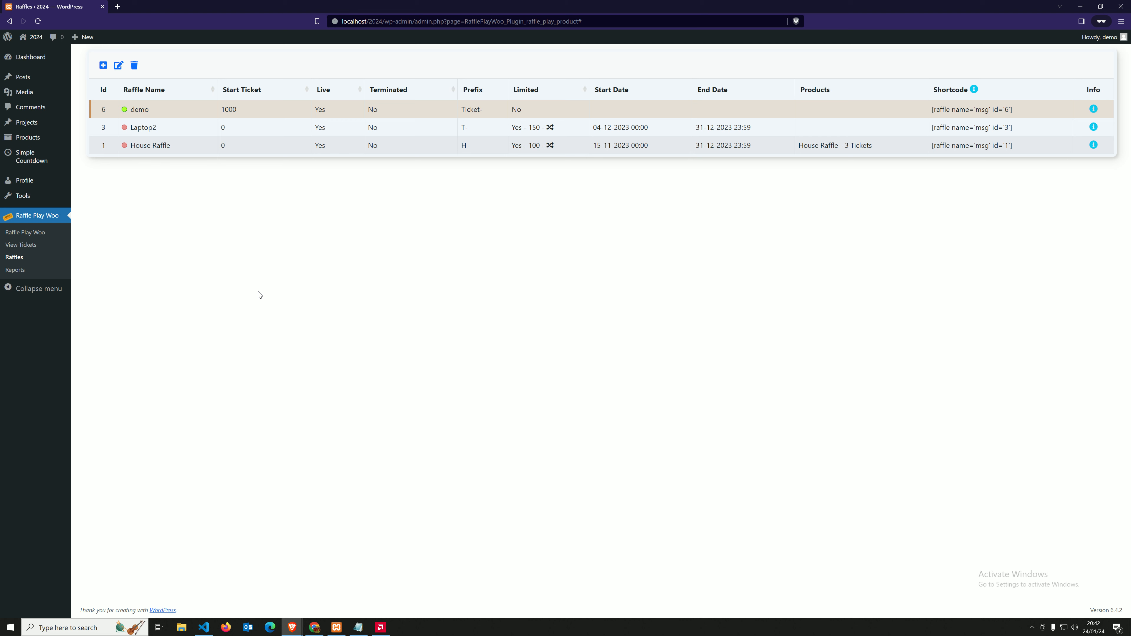
click(29, 139)
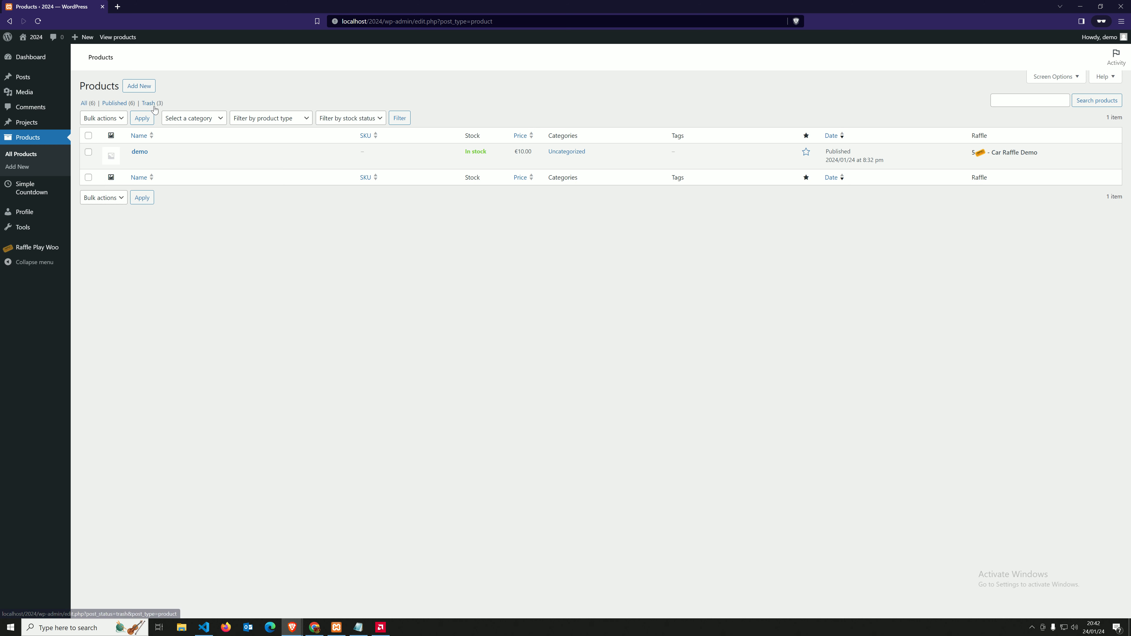
Start a new product titled "Demo 2" in the demo user's window, make it virtual and set its regular price to 5
click(138, 85)
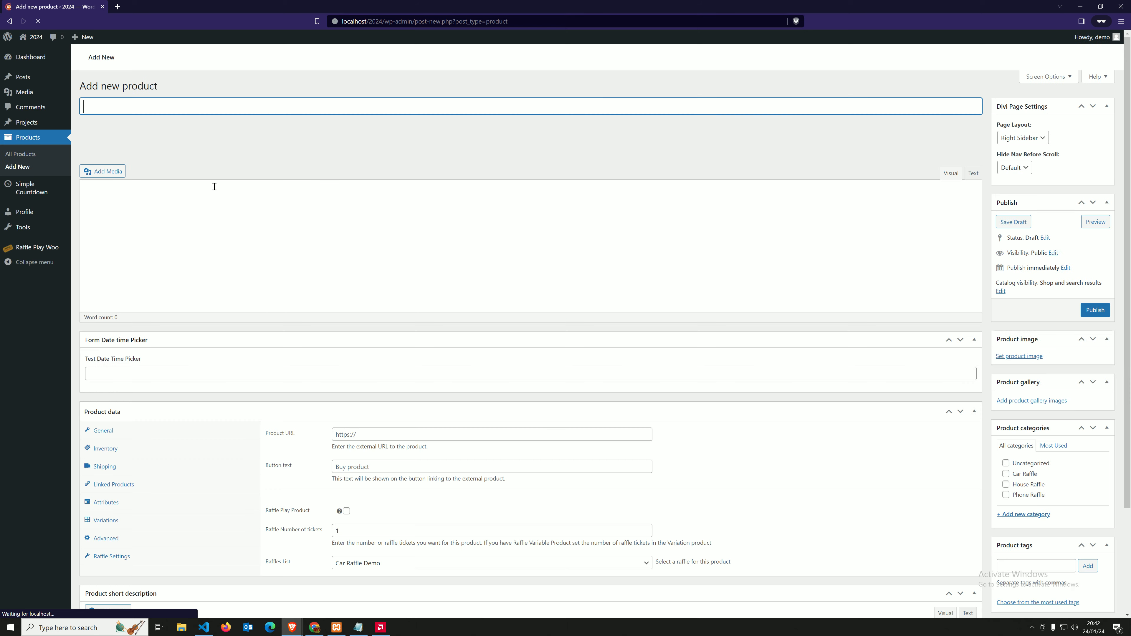
text(Demo 2)
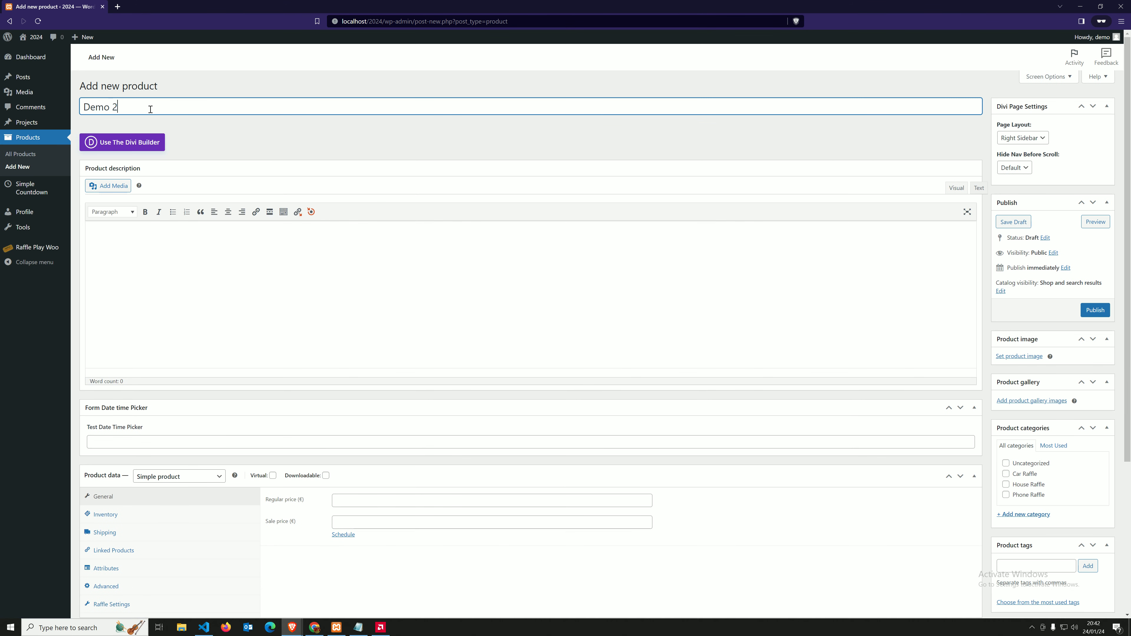
scroll(232, 178, down, 3)
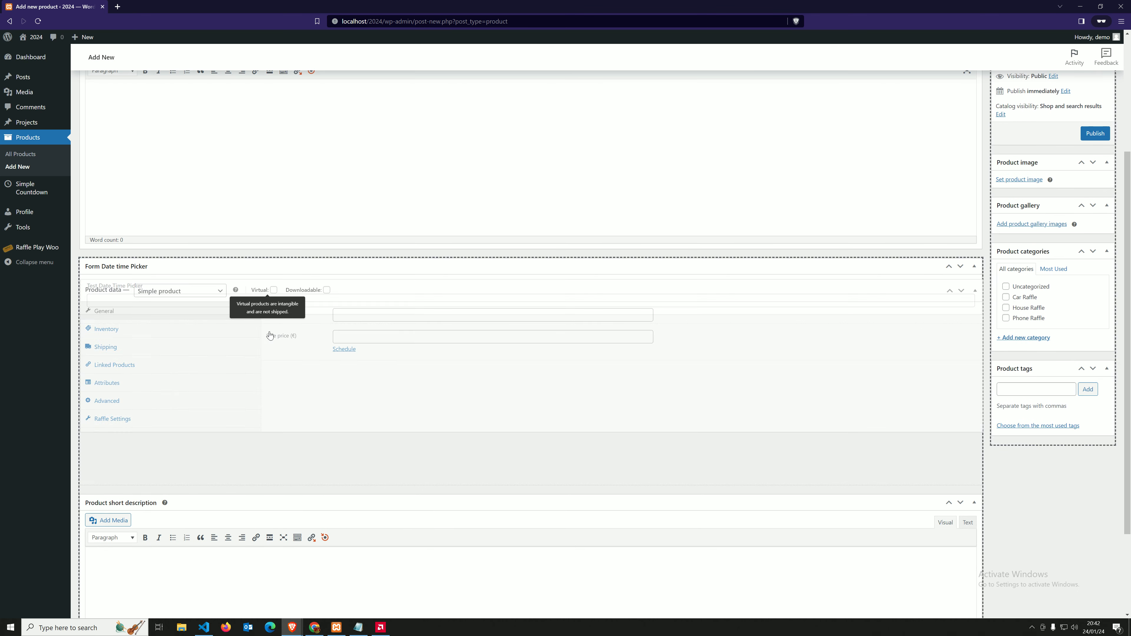
click(273, 334)
click(362, 355)
text(5)
Make the product a Raffle Play product with 5 tickets for the "demo" raffle, and publish it
click(109, 444)
click(346, 358)
key(Tab)
text(5)
click(356, 410)
click(364, 447)
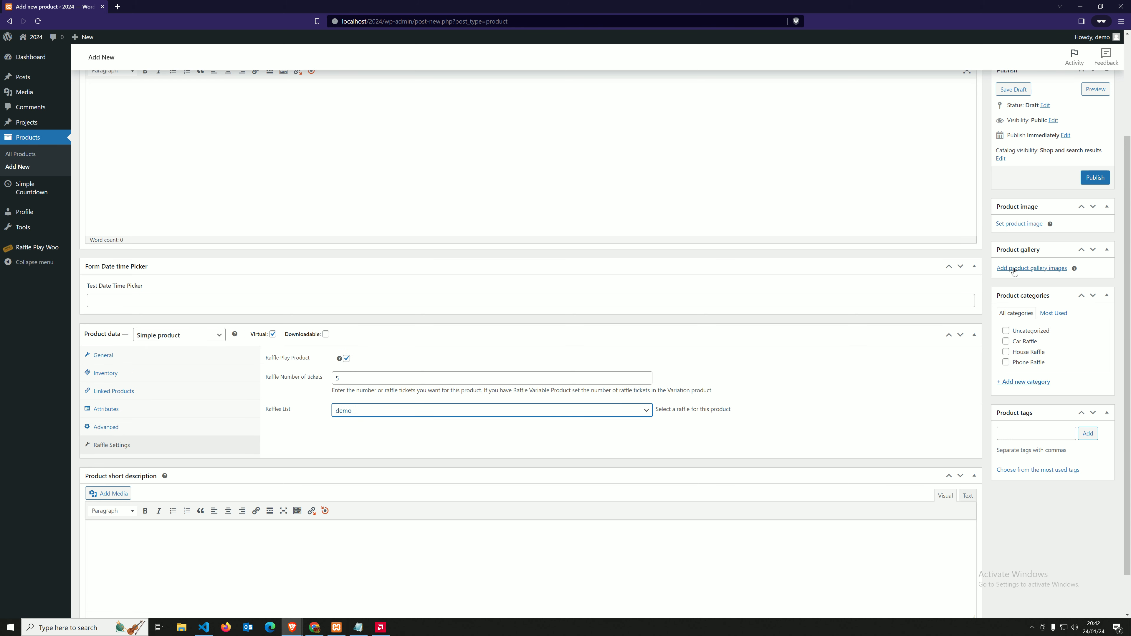
scroll(1020, 270, up, 3)
click(1094, 310)
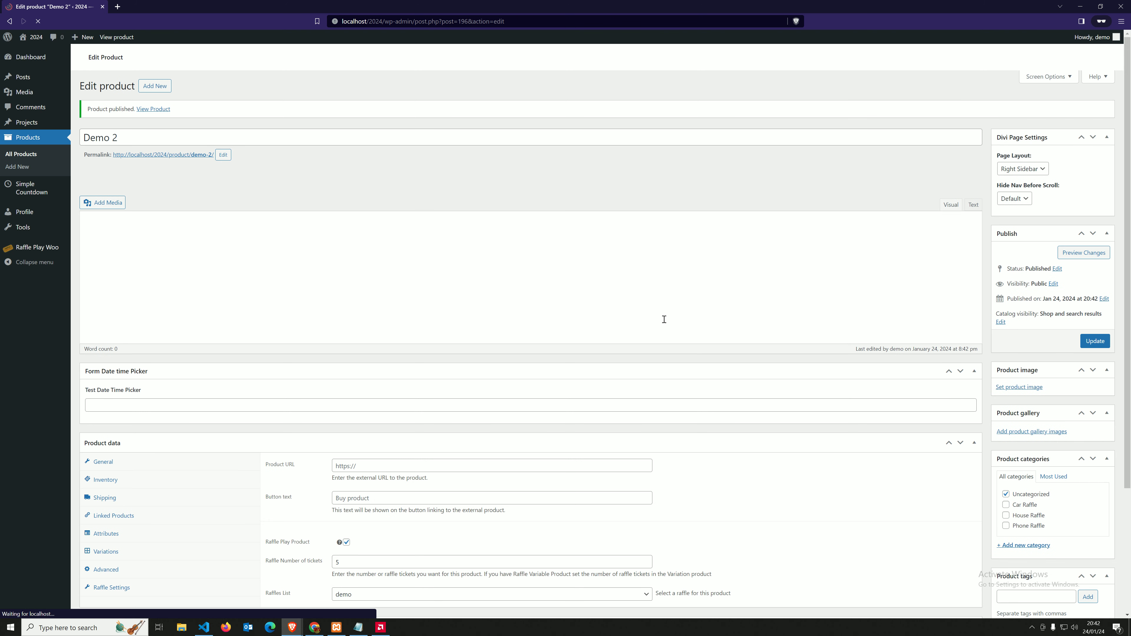
Check in the Products list and on the Raffles page how Demo 2 and the demo raffle are linked
click(18, 156)
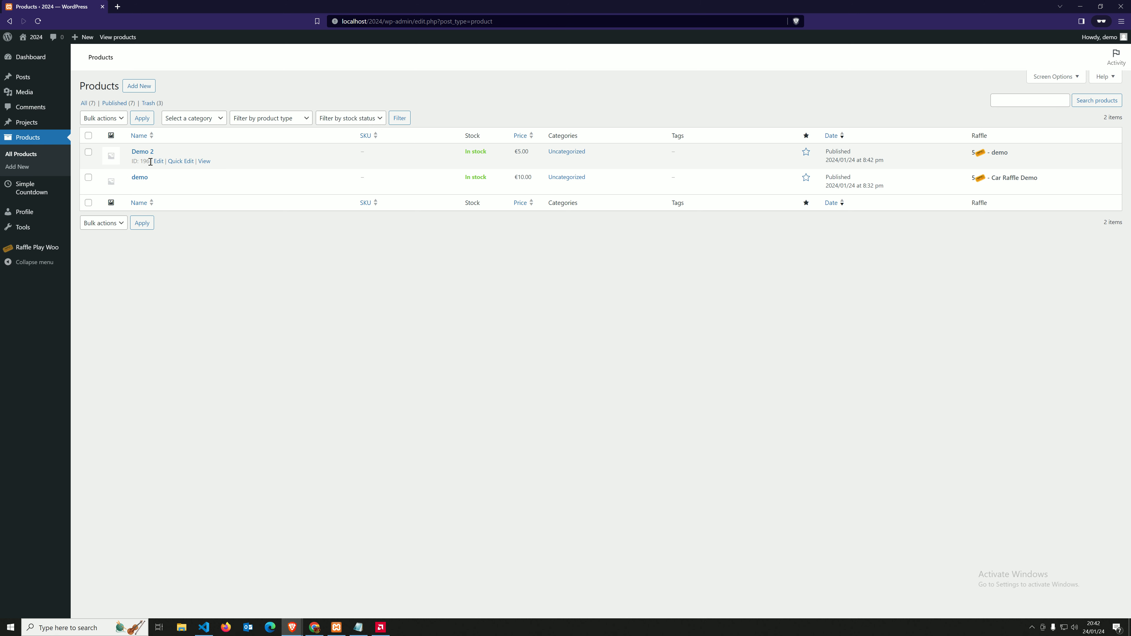
drag(1010, 153, 977, 154)
mouse_move(40, 248)
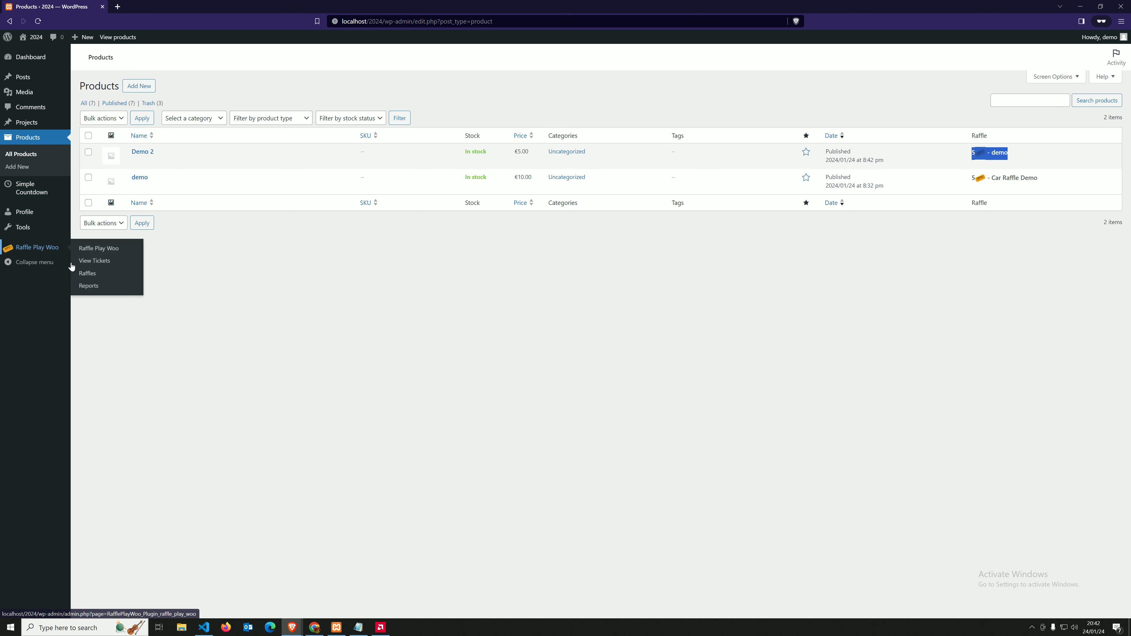
click(92, 278)
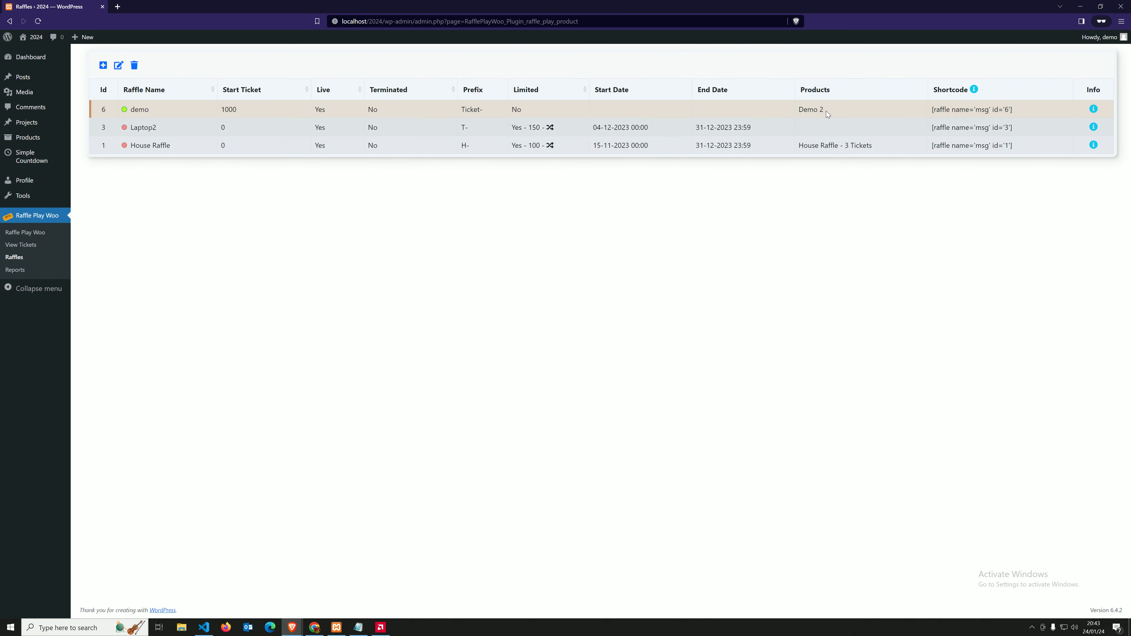
drag(825, 111, 799, 116)
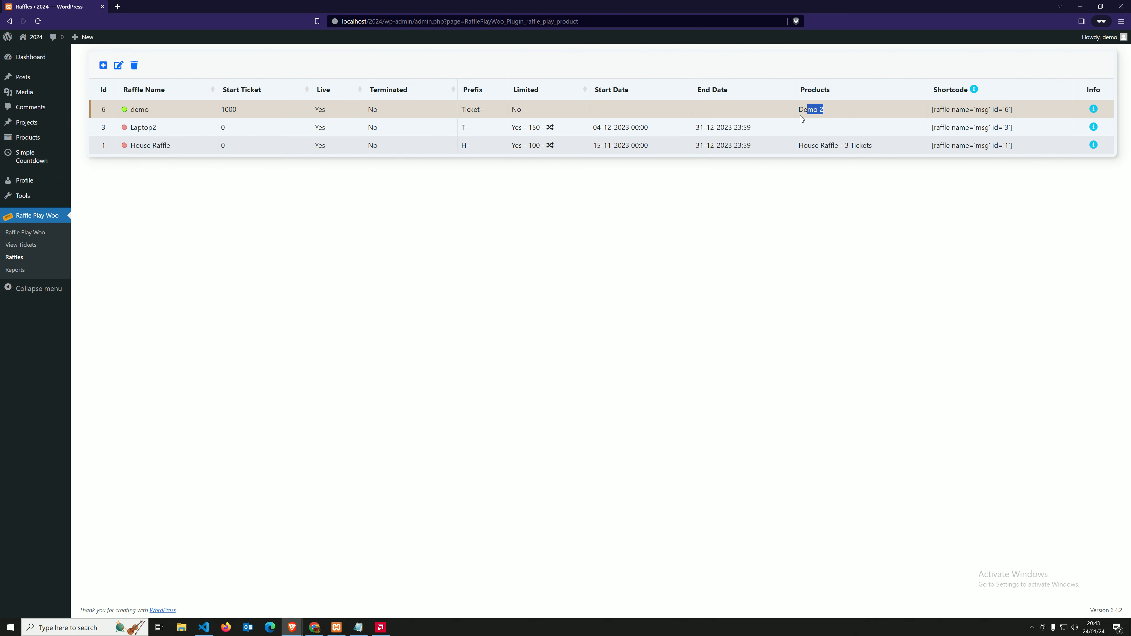
Edit the demo raffle to set its start ticket to 0 and start date to 31-01-2024, and save it
click(118, 65)
click(560, 119)
key(Tab)
click(601, 342)
scroll(609, 269, down, 3)
scroll(599, 254, up, 3)
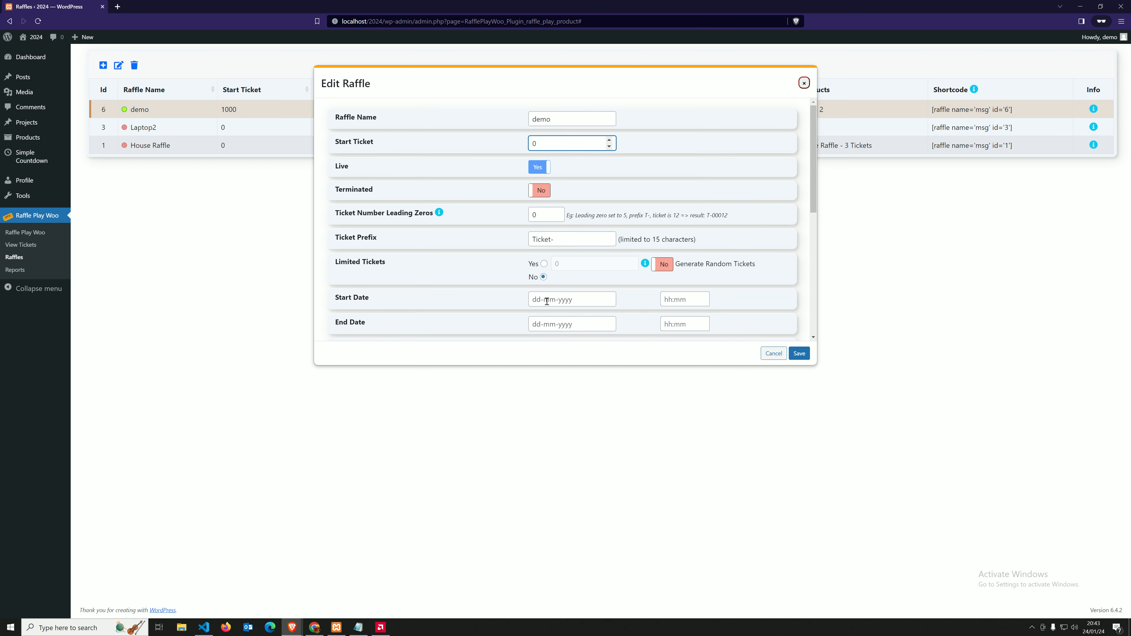
click(570, 299)
click(575, 415)
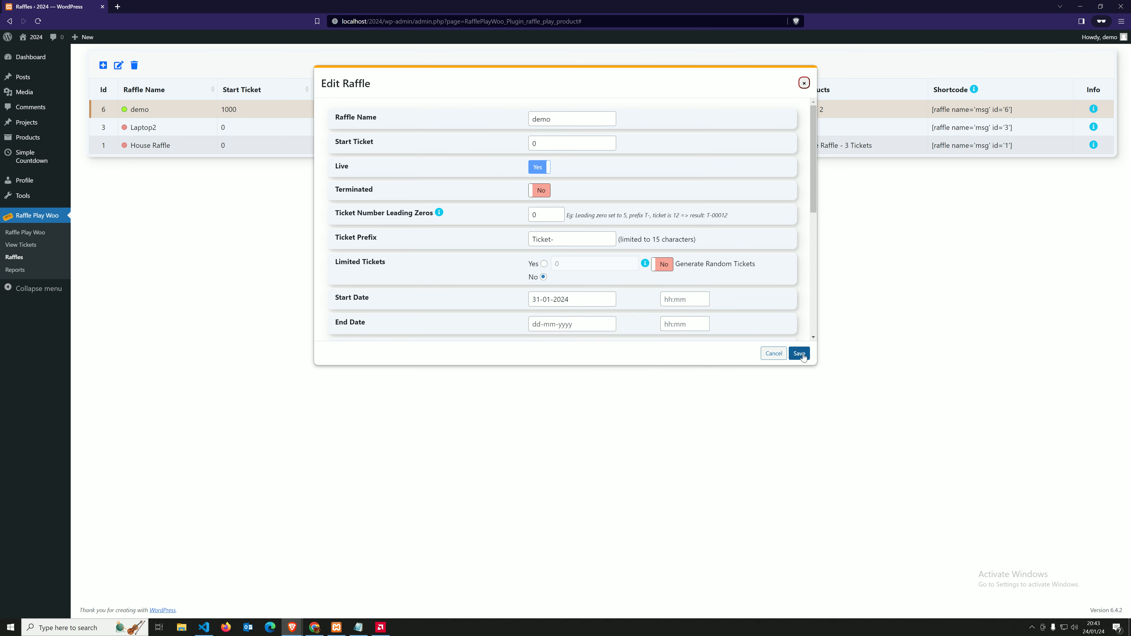
click(799, 353)
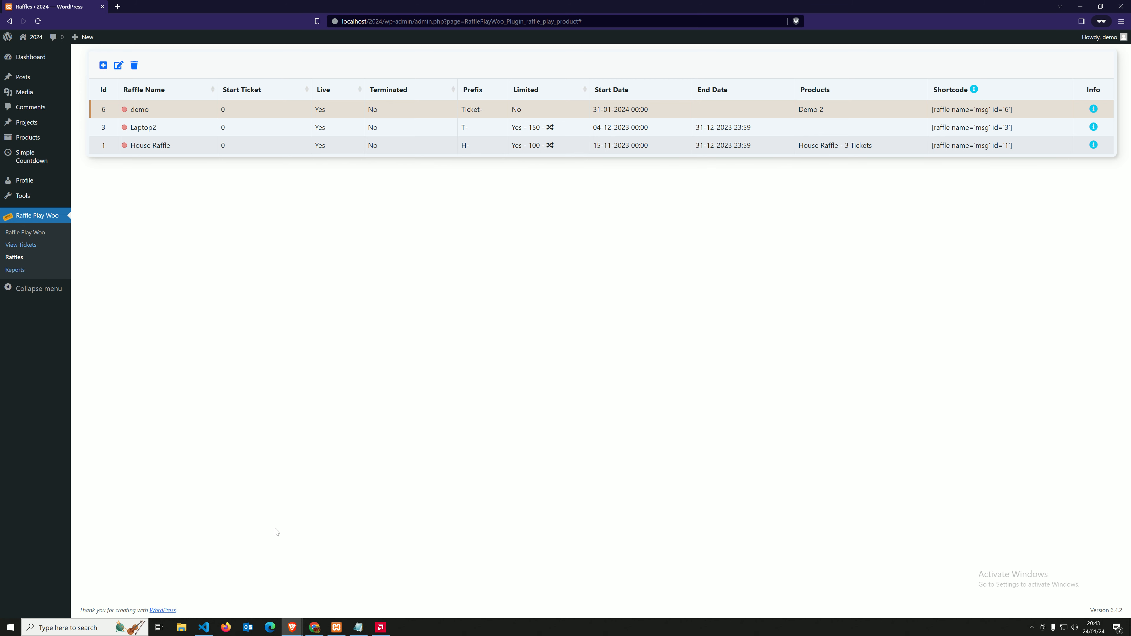
Return to the demo user's capability editor, show all capability groups and filter the capabilities by "raffle"
click(242, 588)
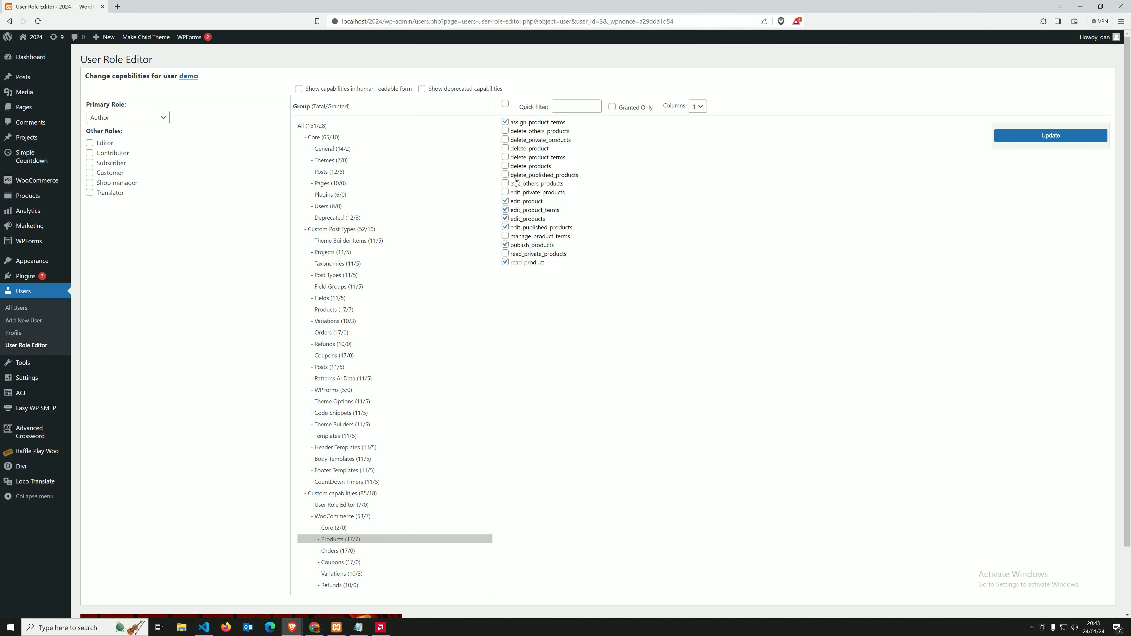
click(578, 110)
text(raffle)
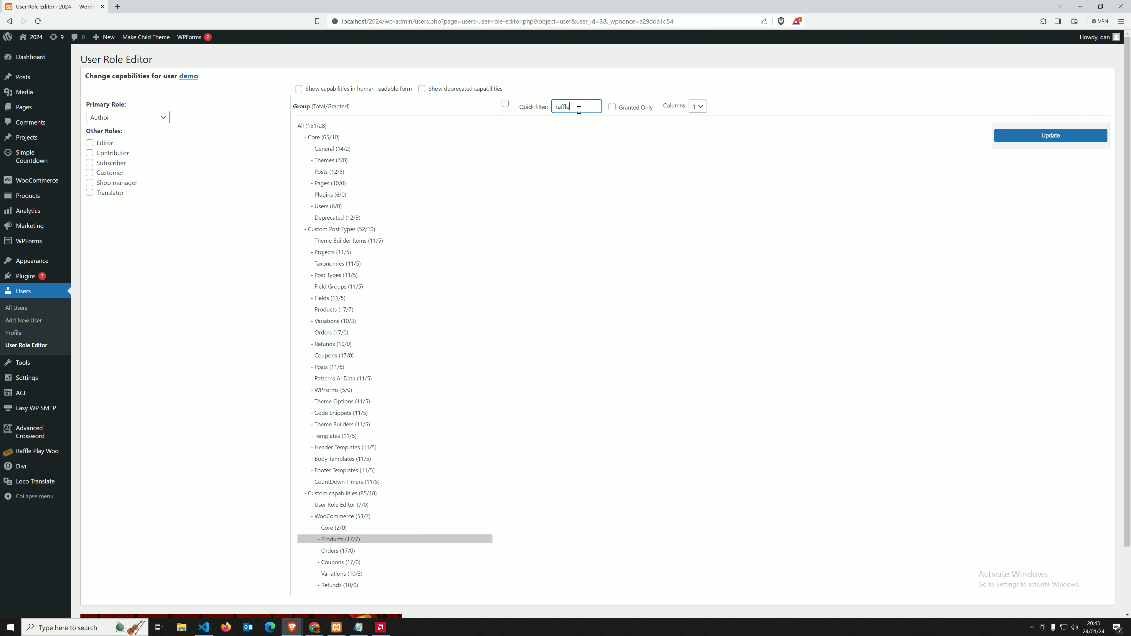
key(BackSpace)
key(BackSpace)
key(BackSpace)
key(BackSpace)
key(BackSpace)
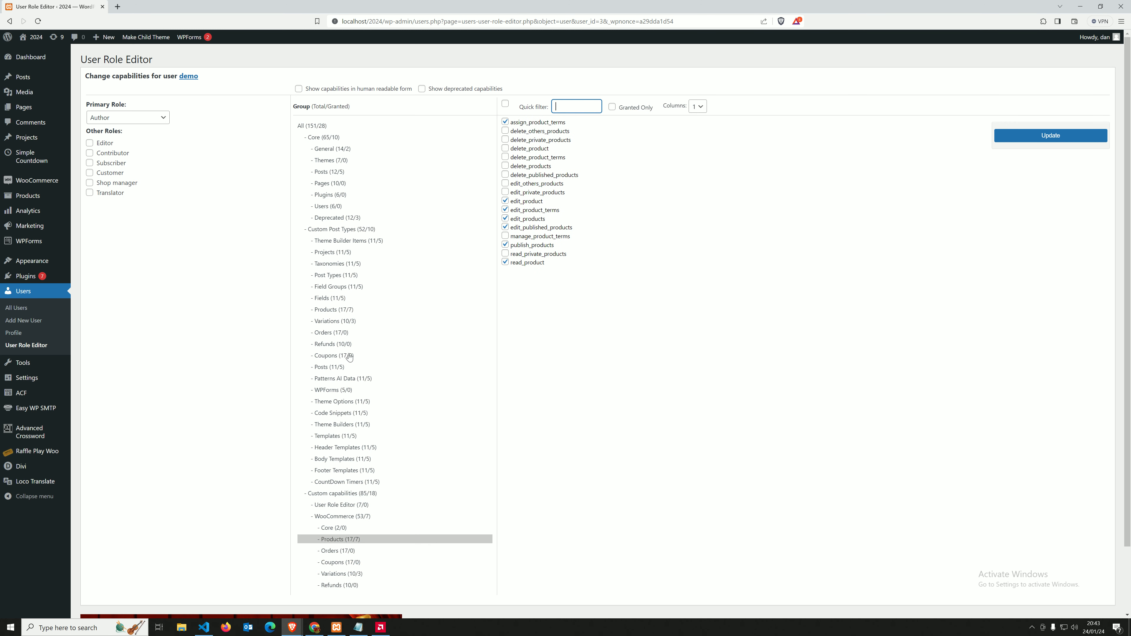
click(313, 126)
text(raffle)
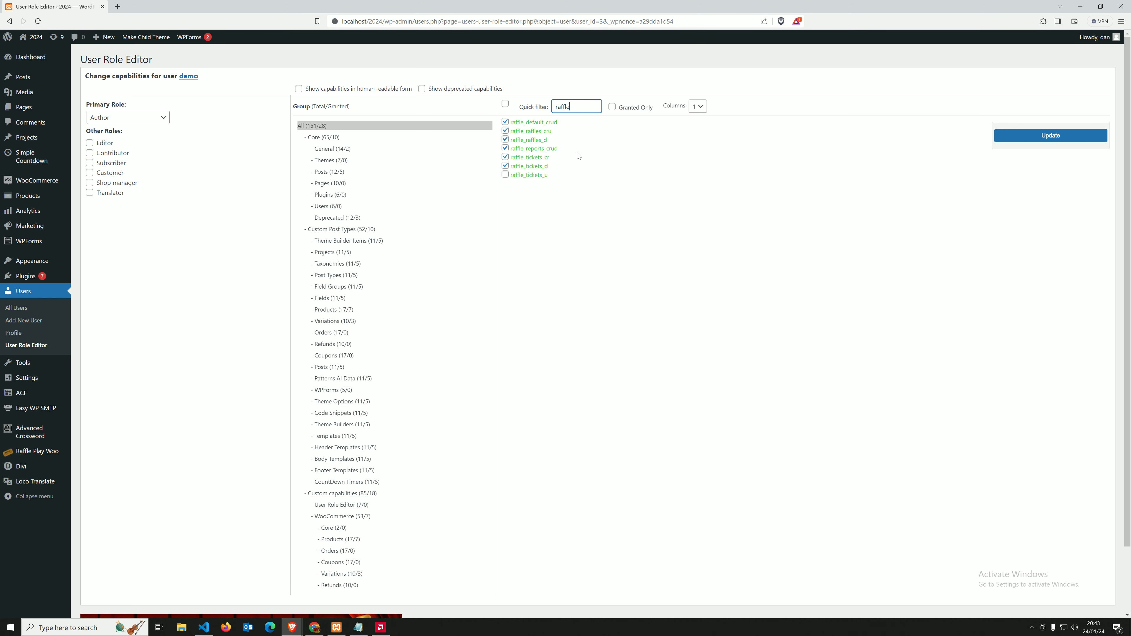
Revoke raffle_tickets_cr, raffle_tickets_d and raffle_reports_crud from the demo user and confirm the permissions update
click(540, 159)
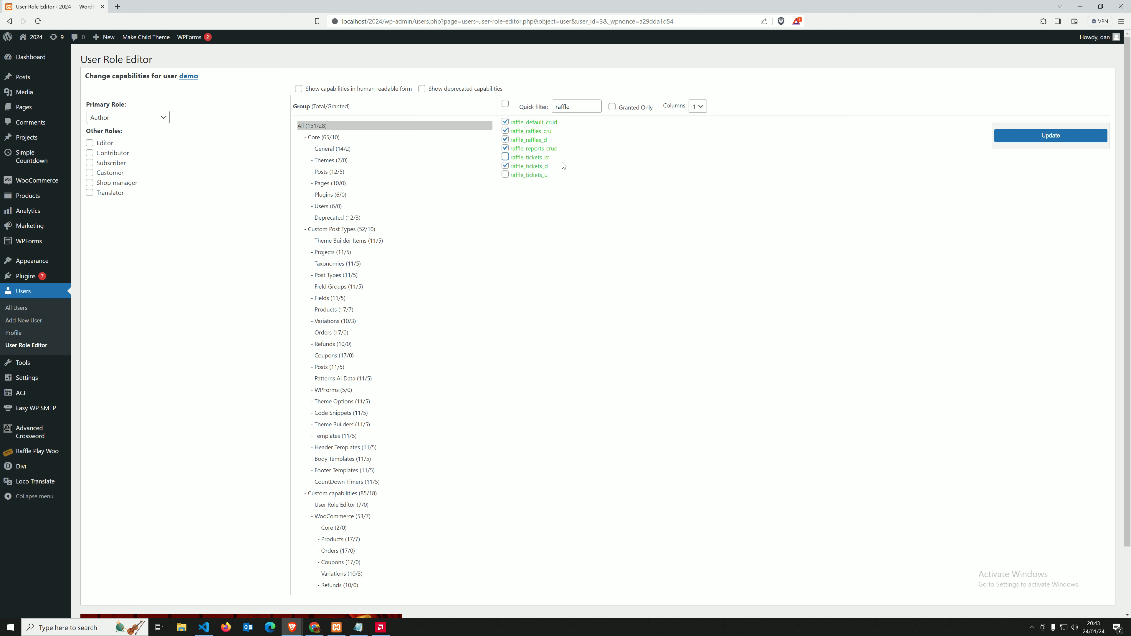
click(538, 168)
click(544, 148)
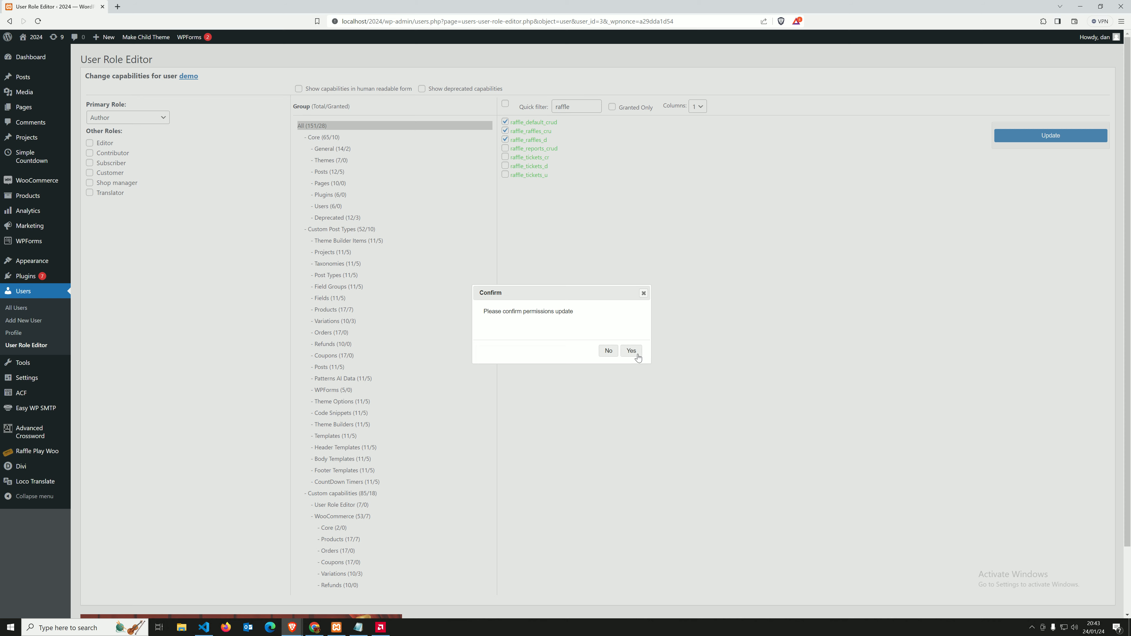
click(633, 353)
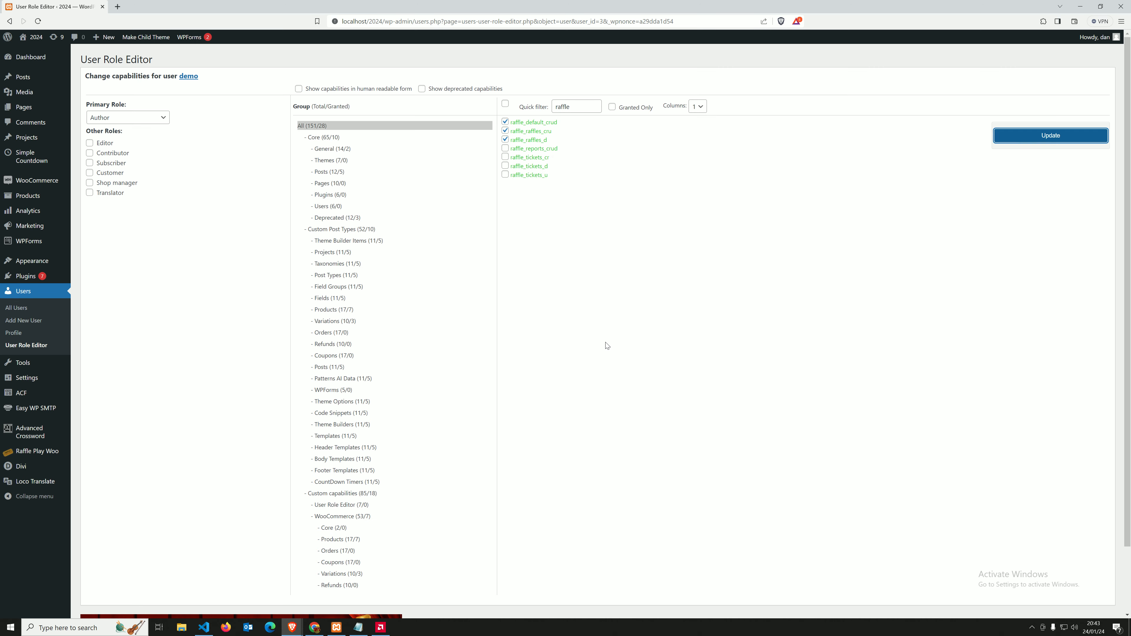
In the demo user's window, check which raffle plugin pages are accessible by visiting Raffles and Raffle Play Woo
mouse_move(292, 626)
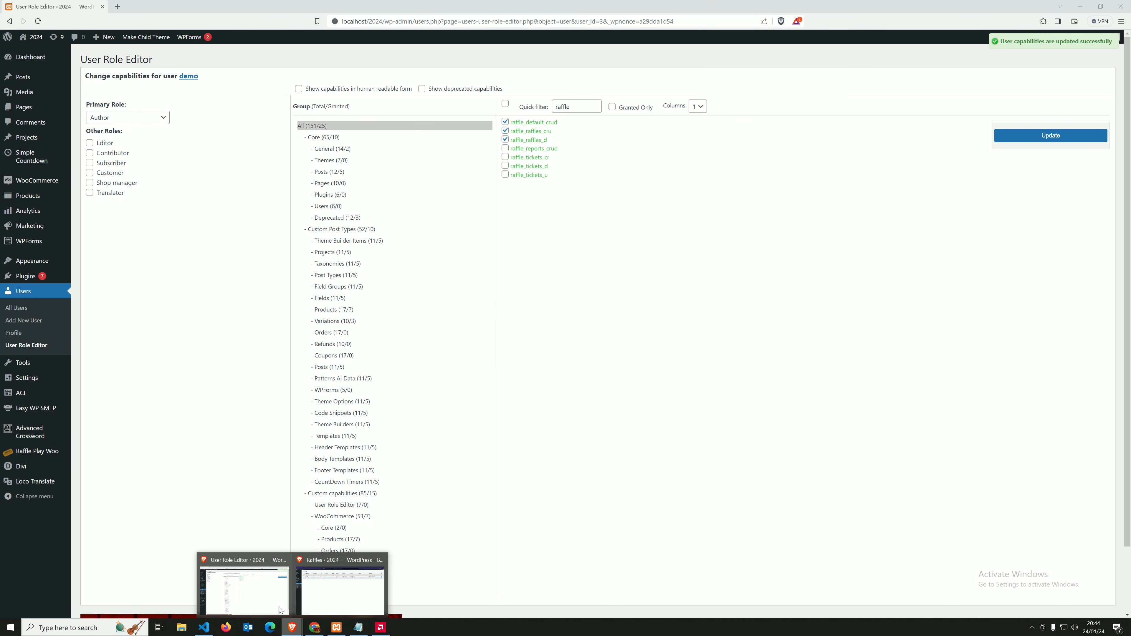
click(332, 586)
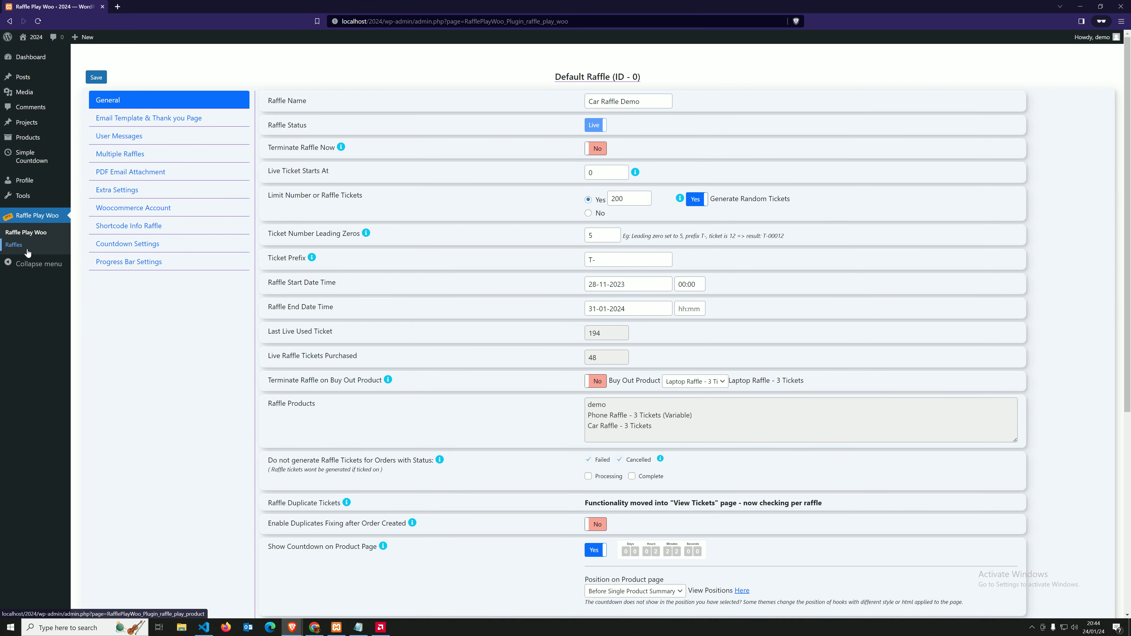
click(22, 245)
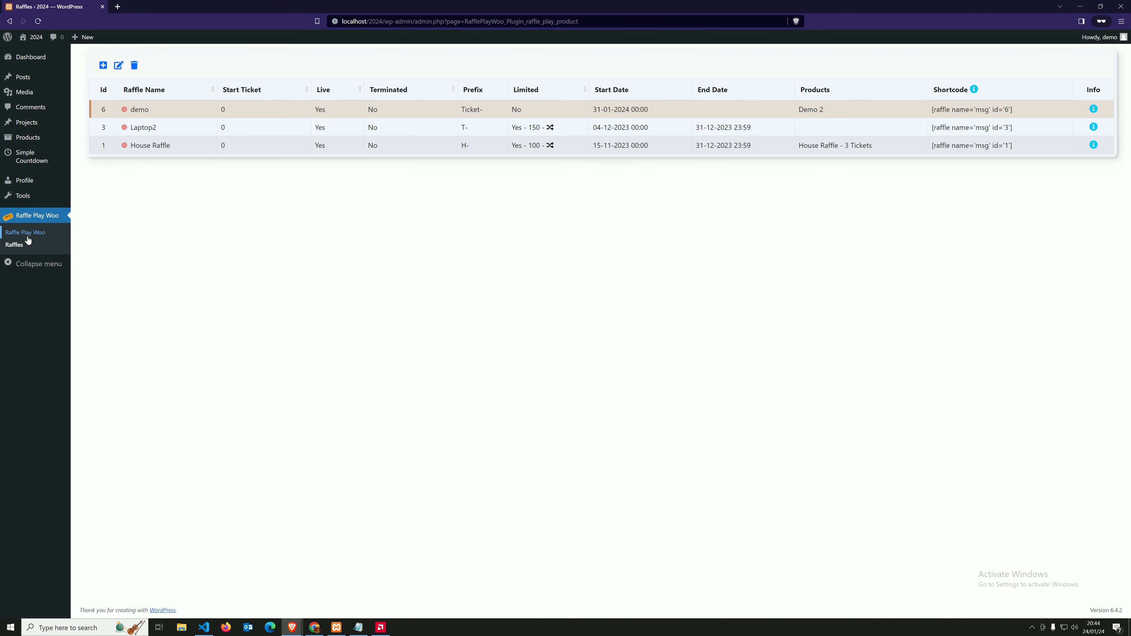
click(28, 240)
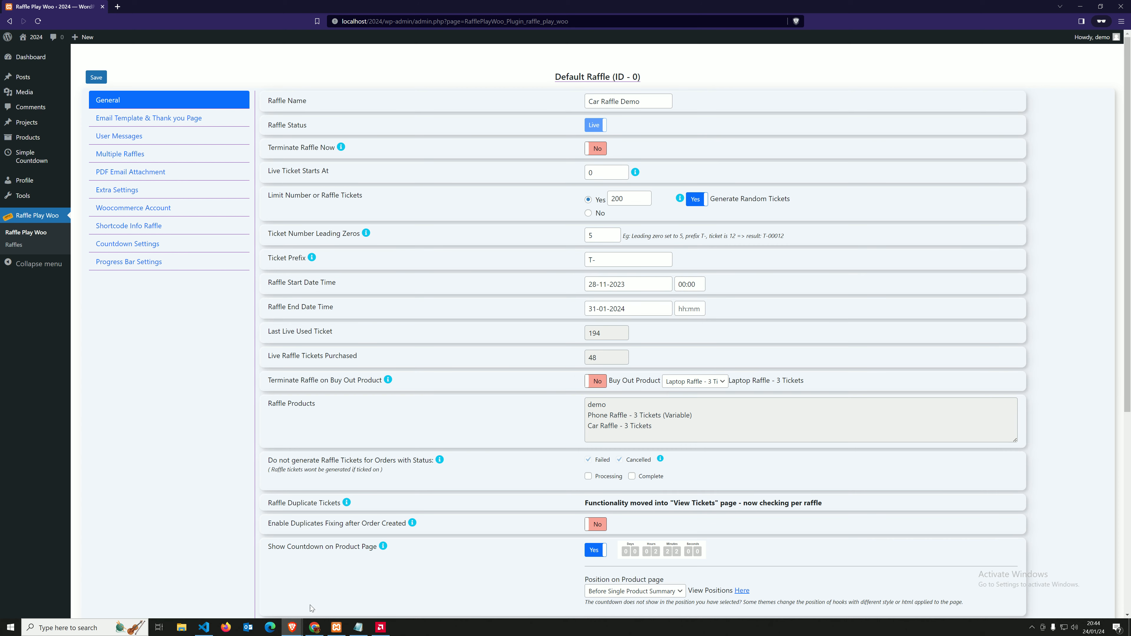
Return to the administrator's window, open the general User Role Editor and filter the role capabilities by "raffle"
mouse_move(292, 630)
click(240, 588)
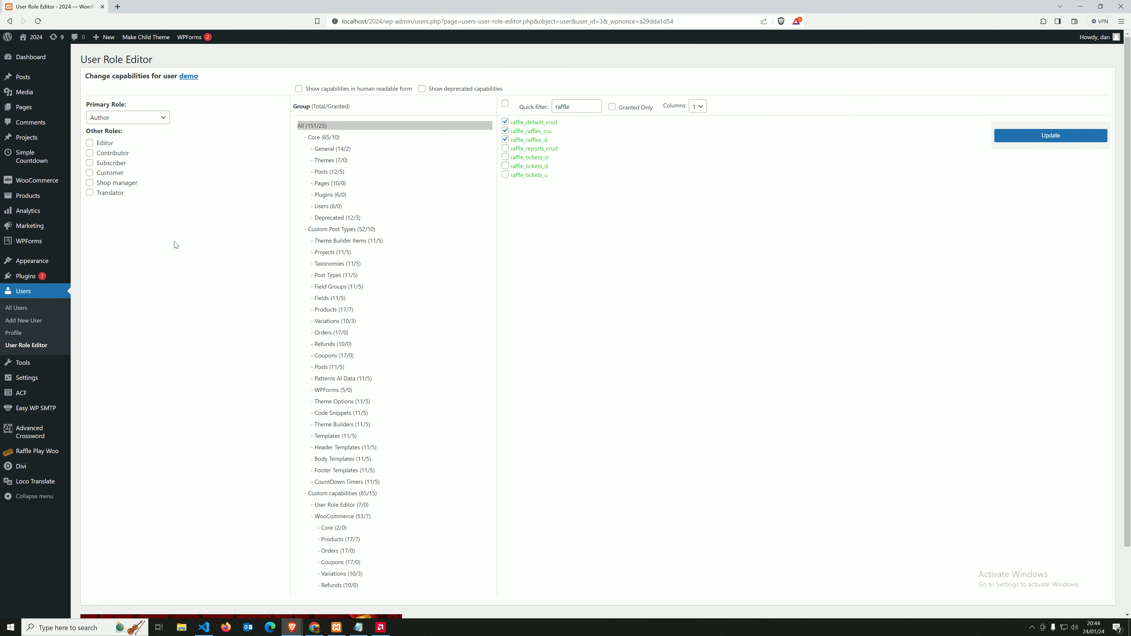
drag(200, 77, 90, 76)
click(122, 139)
click(35, 347)
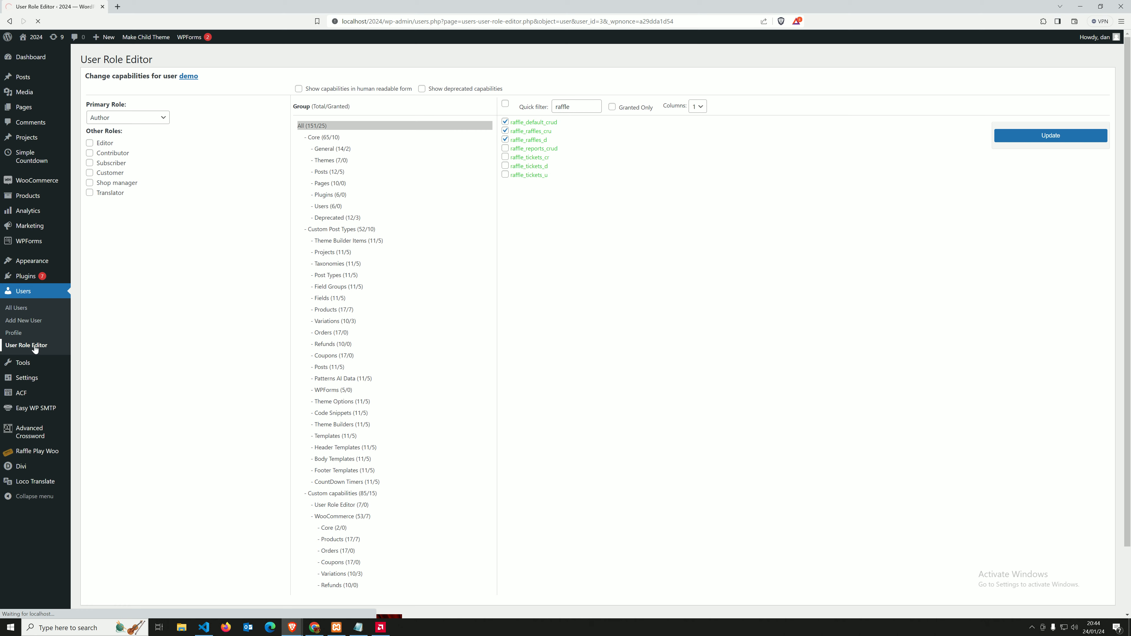
click(417, 115)
text(raffle)
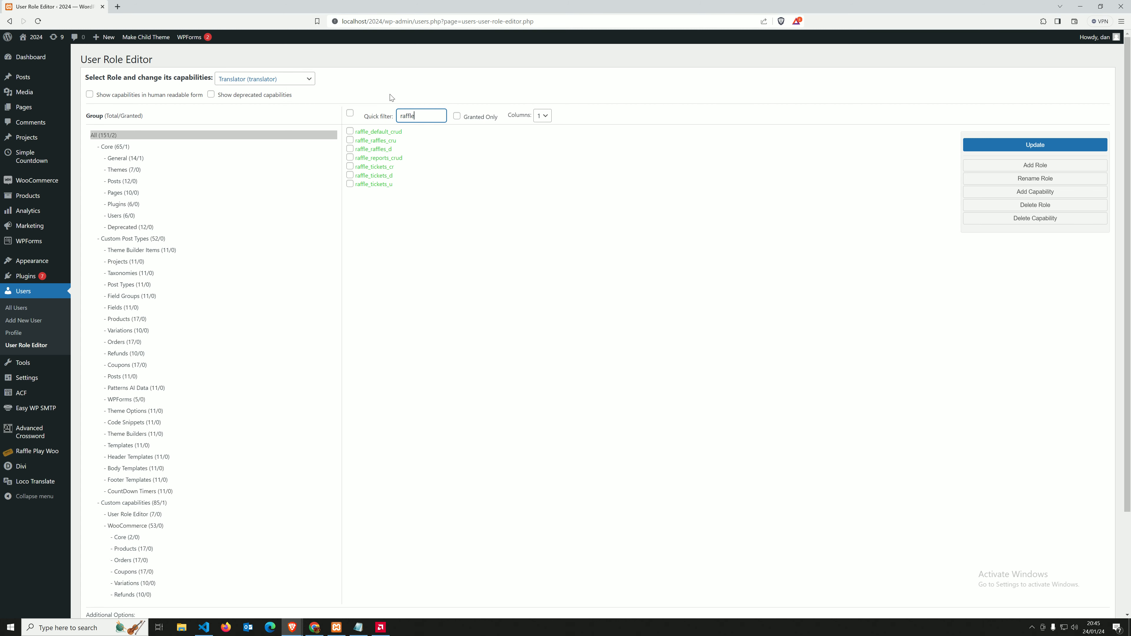
Open the demo user's capabilities from the Users list and filter them by "raffl"
click(18, 310)
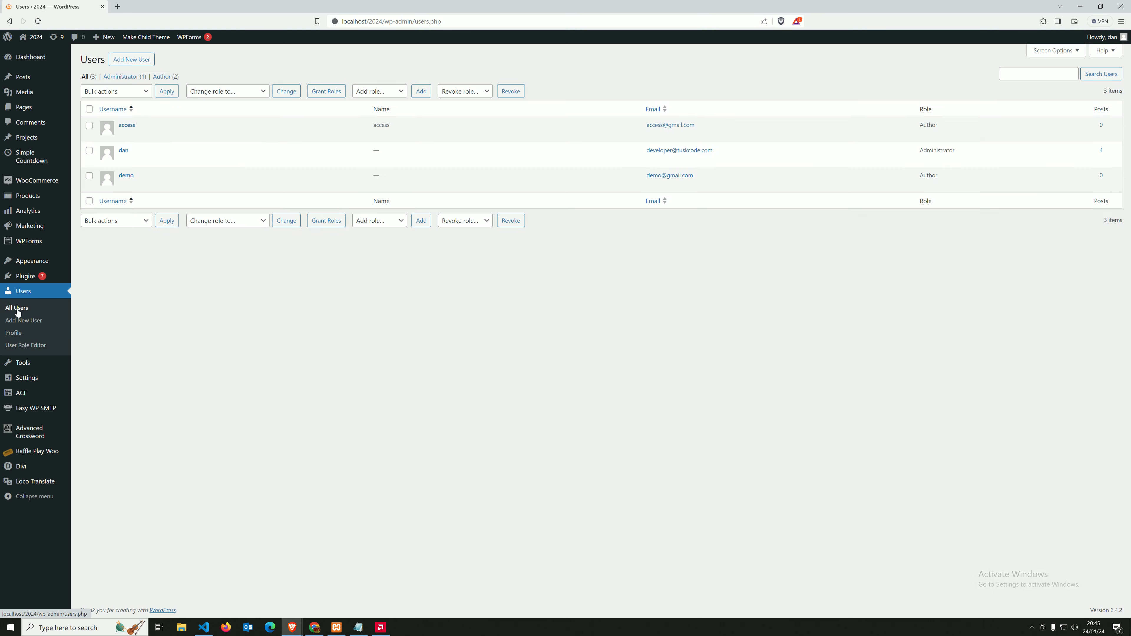
mouse_move(116, 179)
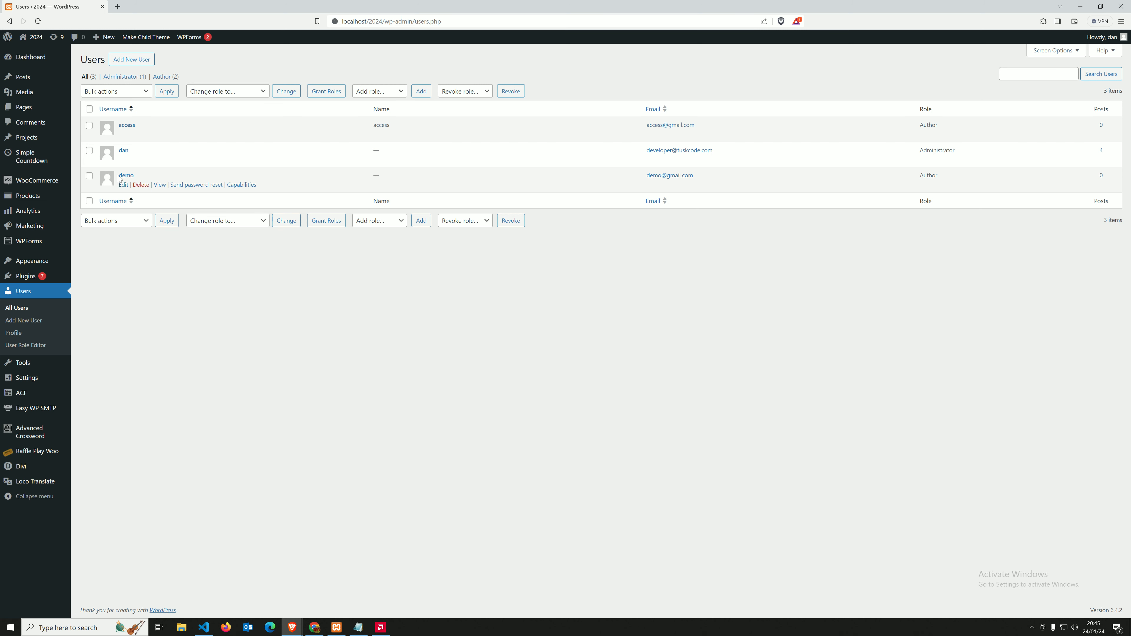
click(241, 184)
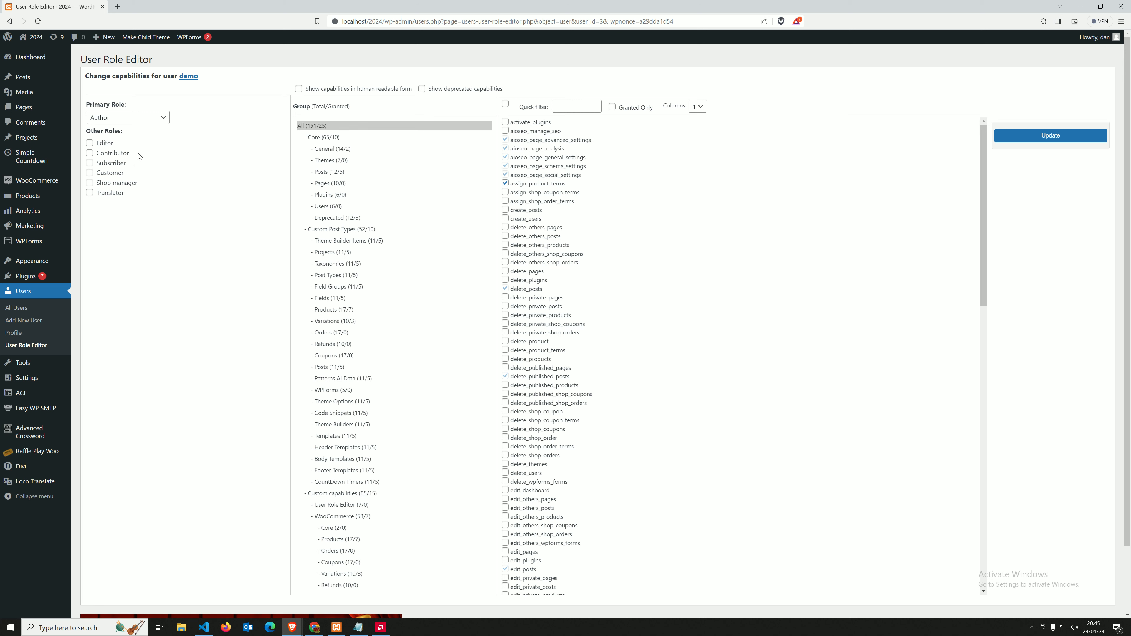
click(563, 106)
text(raffl)
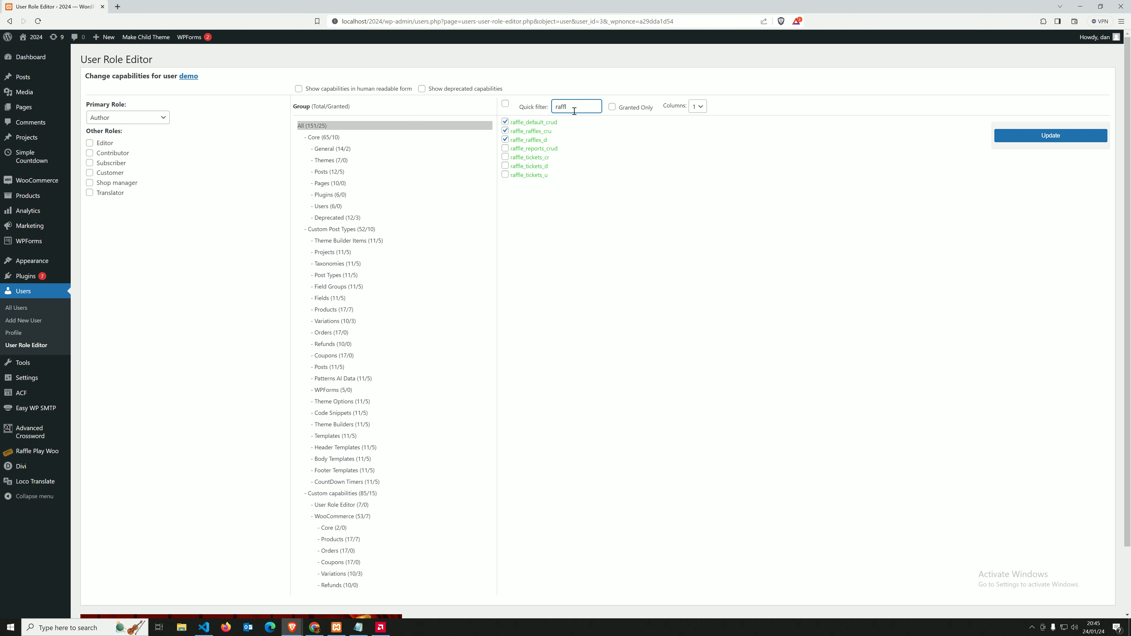
Deactivate the User Role Editor plugin on the installed plugins list
click(600, 281)
click(27, 277)
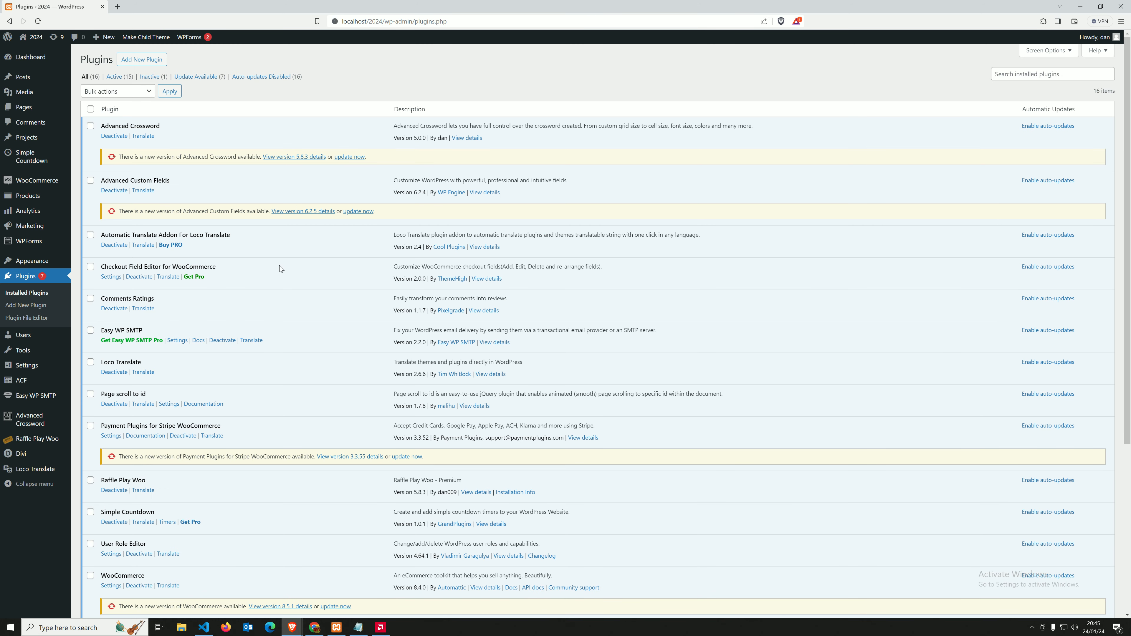
scroll(279, 265, down, 2)
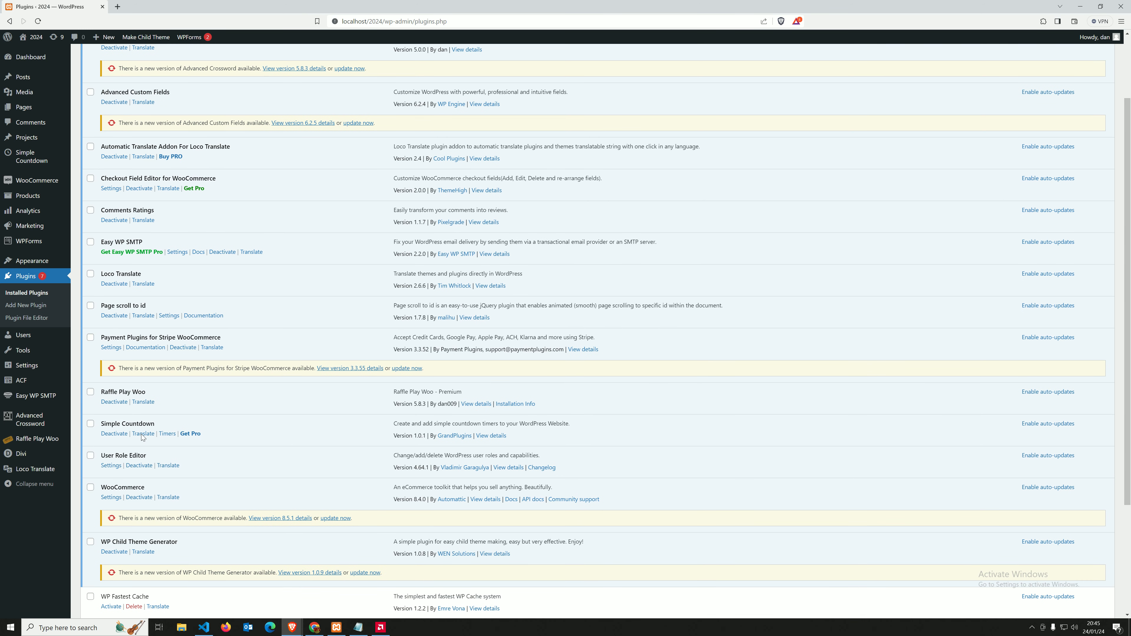
click(139, 465)
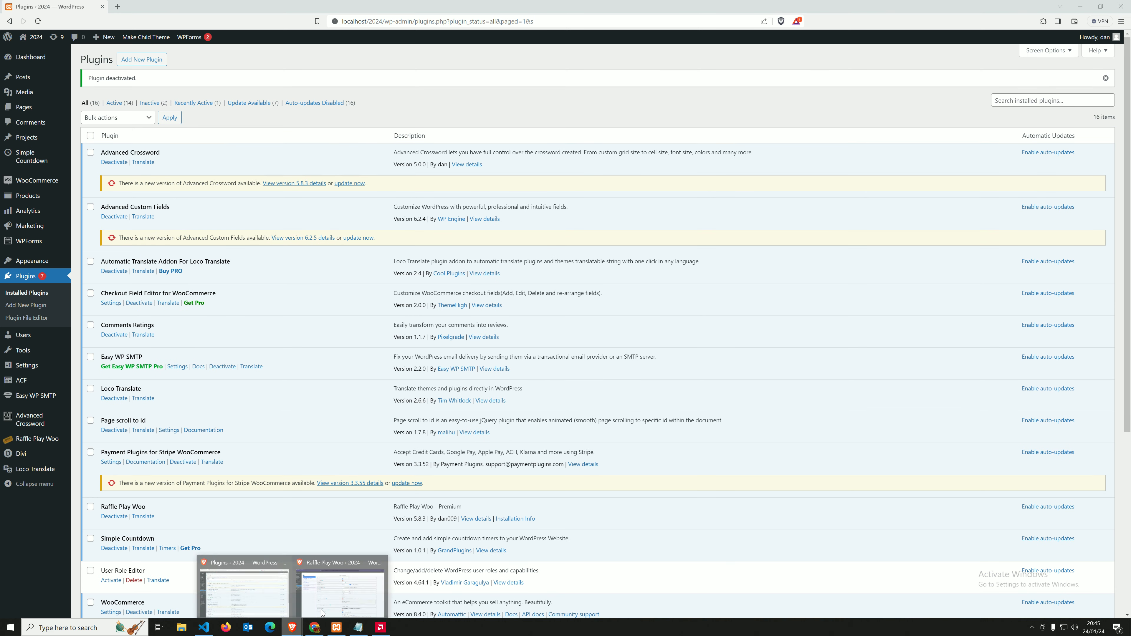
Reload the Raffle Play Woo page in the demo user's window to check its access
click(314, 626)
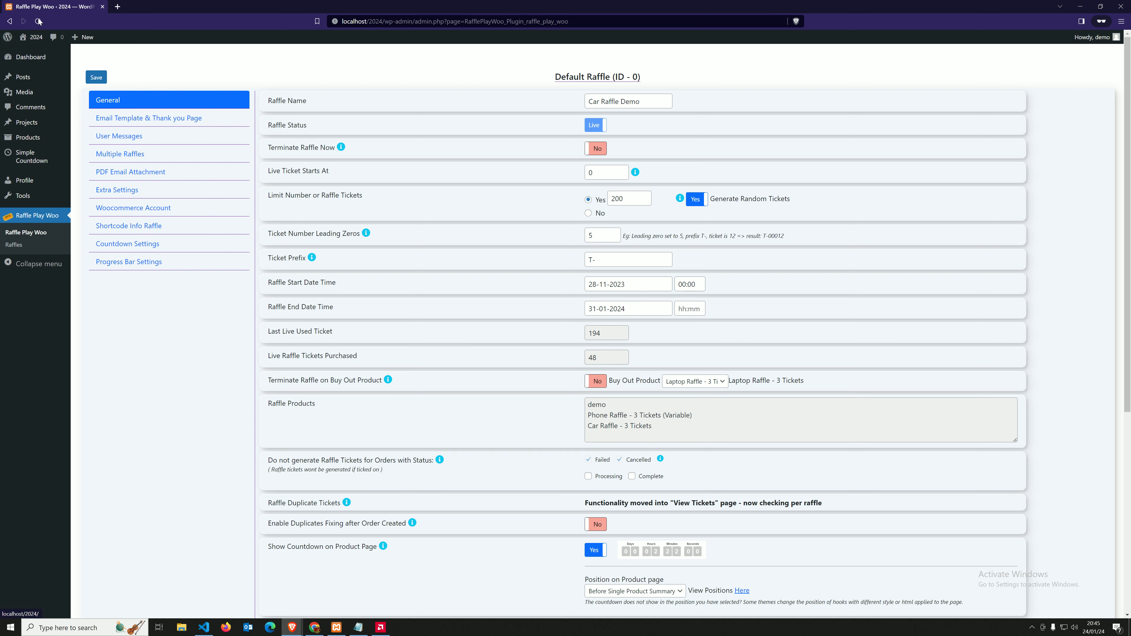
click(70, 80)
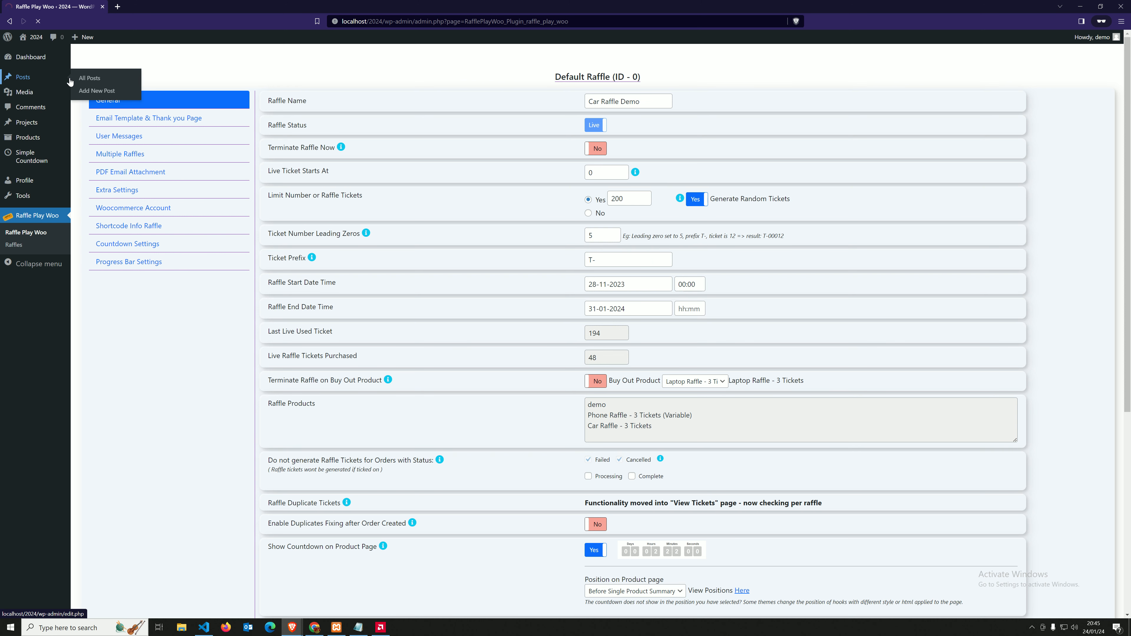